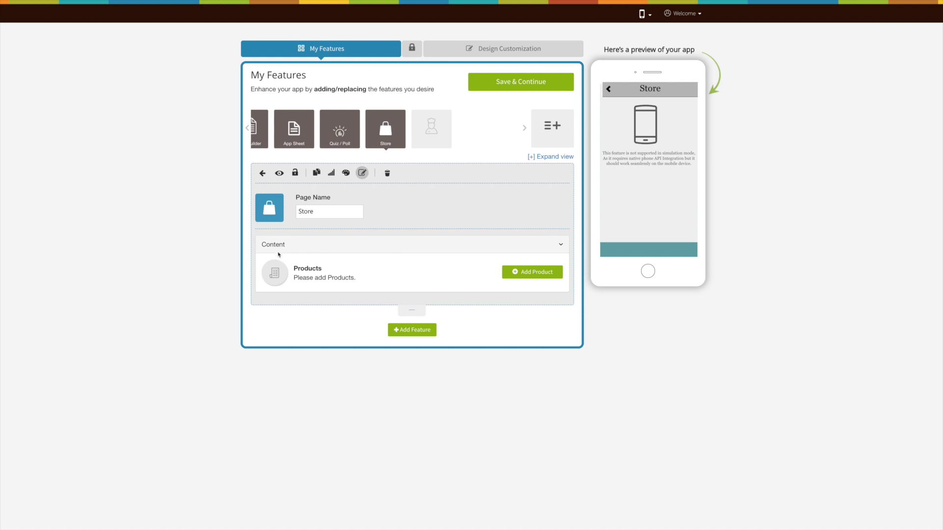
Open product management for the app's Store feature and go to the product attributes list
click(532, 273)
scroll(49, 226, down, 1)
scroll(92, 226, up, 1)
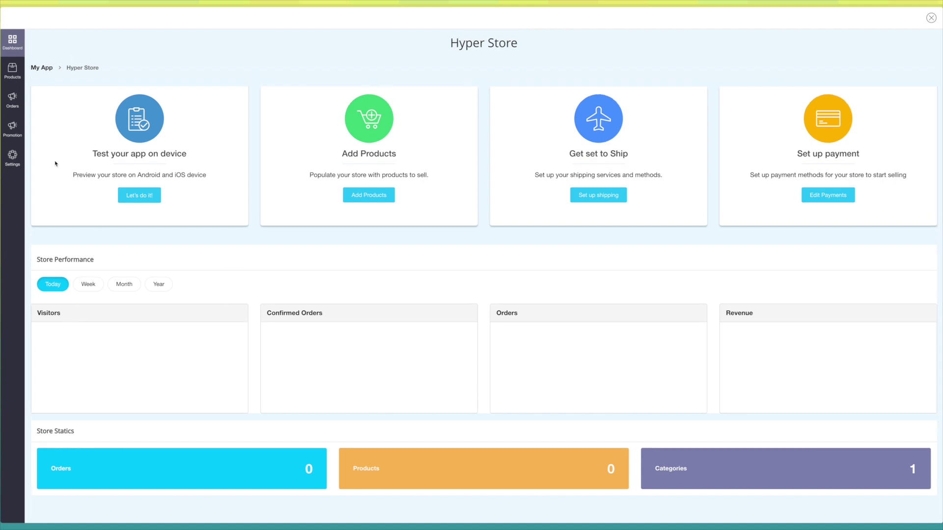
click(12, 70)
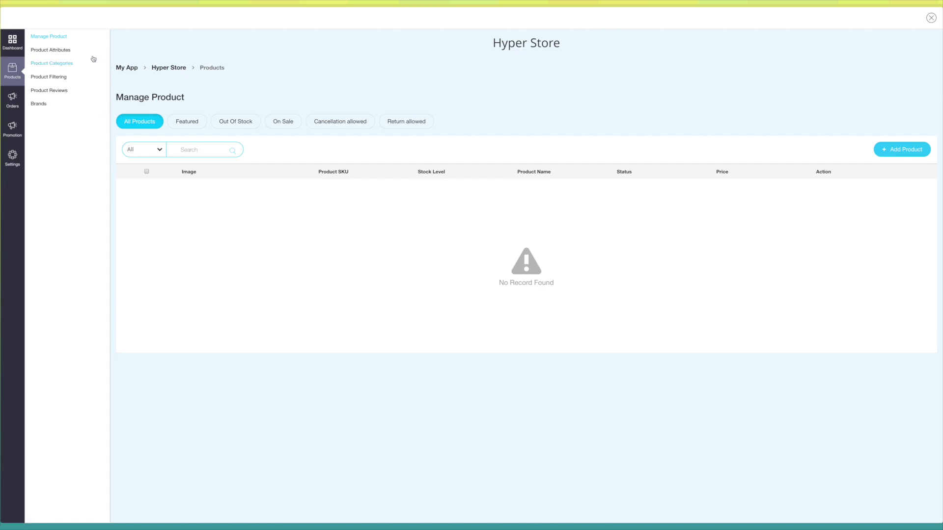
click(60, 51)
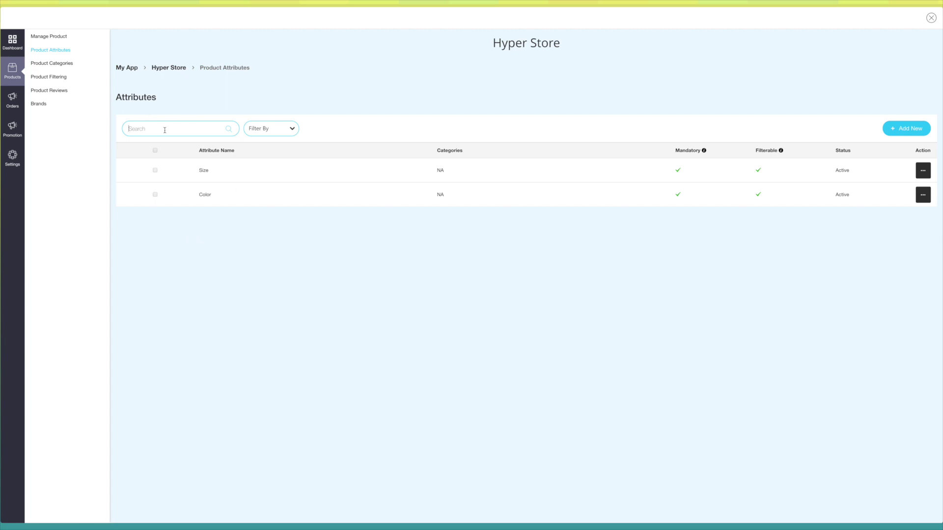
Examine the filter options of the attribute list and the actions available for the Size attribute
click(275, 132)
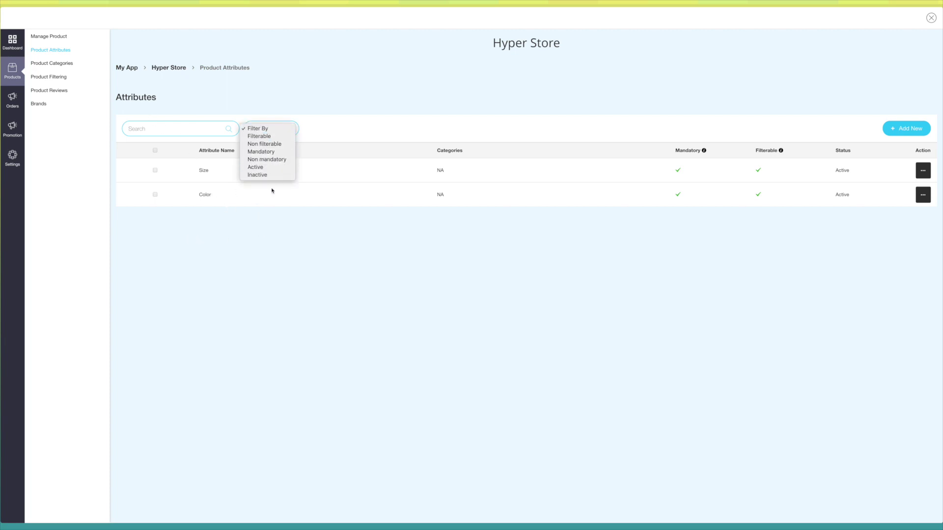
click(272, 132)
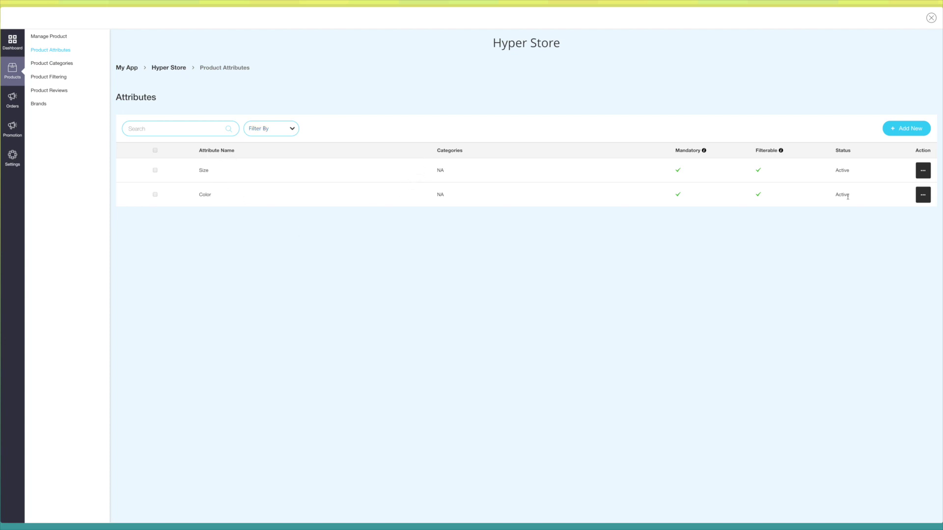
click(922, 170)
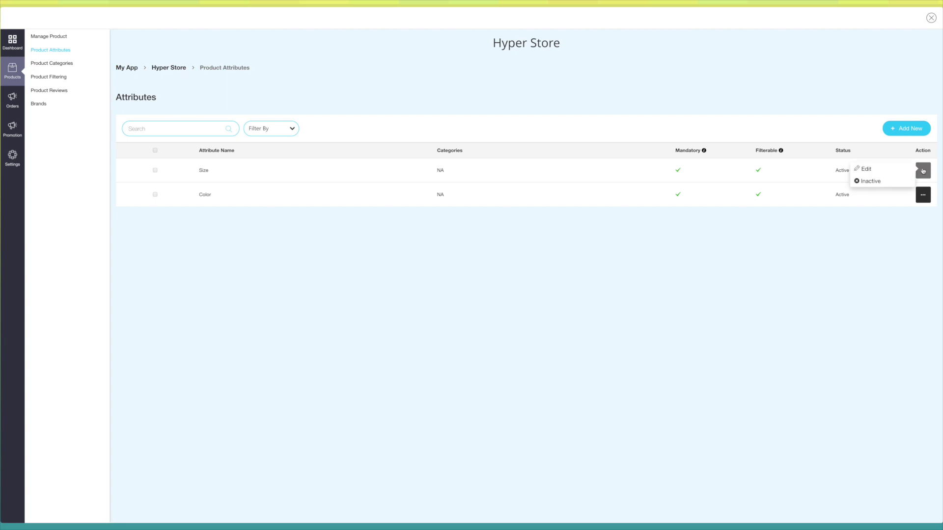
click(867, 169)
click(893, 293)
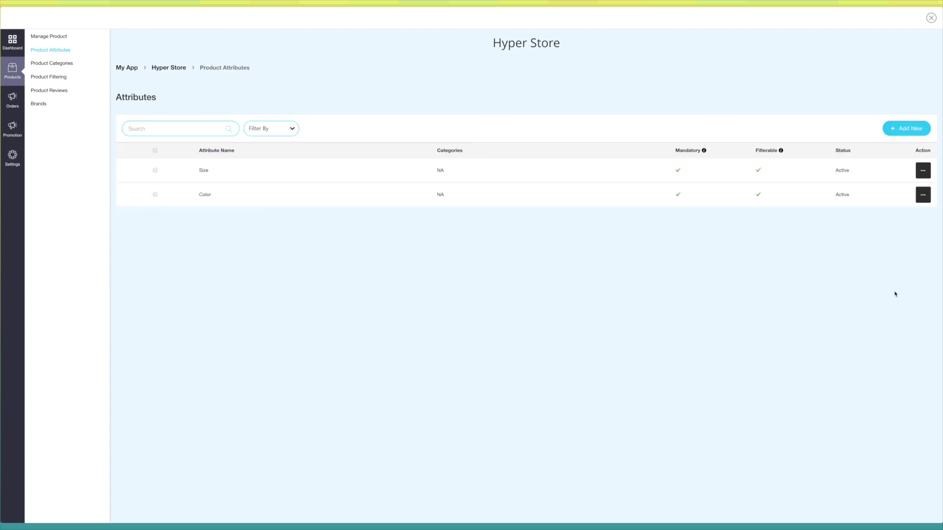
click(182, 130)
click(271, 129)
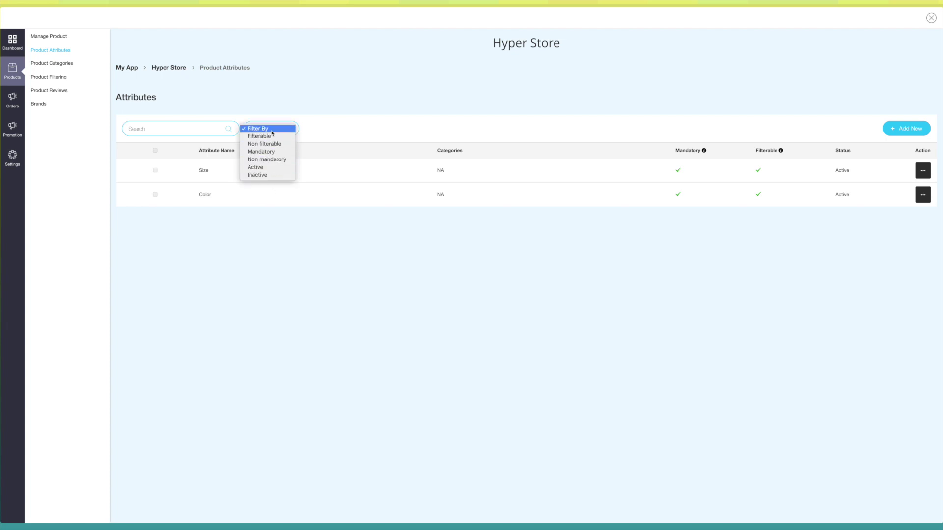
click(272, 131)
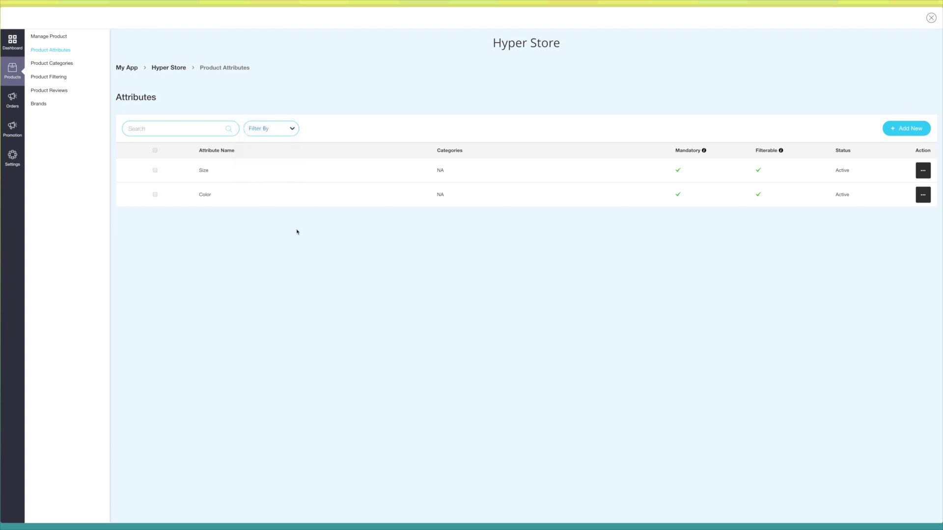
Add a product attribute named Model with the two values Old and New
click(902, 130)
click(251, 154)
text(Model)
click(205, 177)
text(Old)
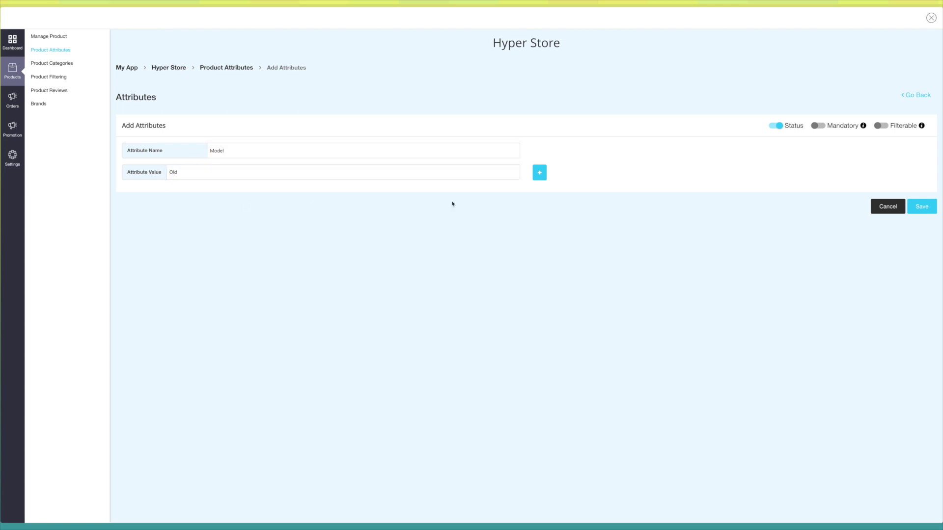
click(539, 172)
click(237, 200)
click(305, 268)
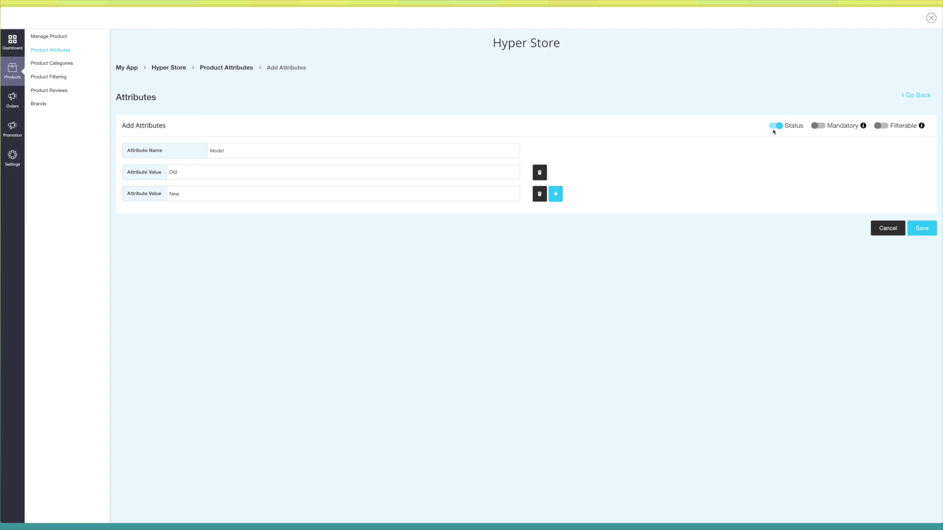
Make the Model attribute mandatory and filterable, save it, and view its available actions
click(822, 129)
click(882, 127)
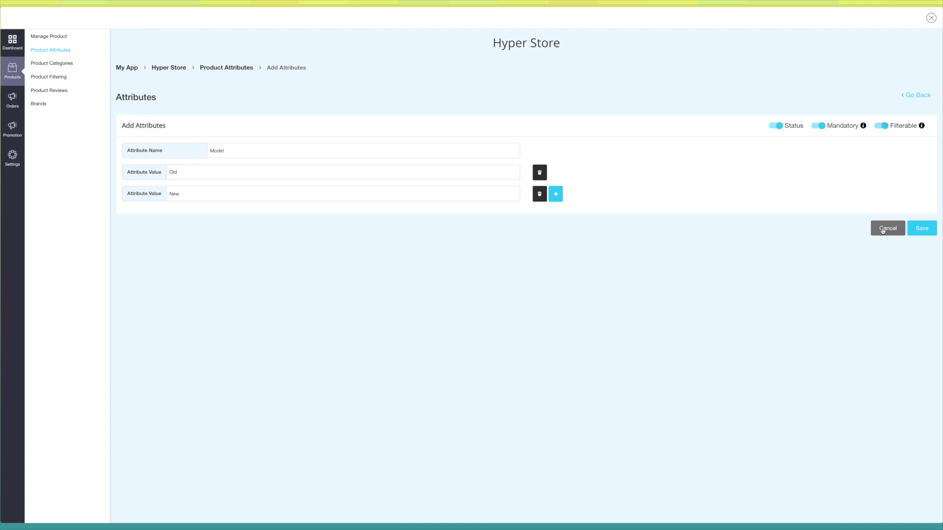
click(921, 229)
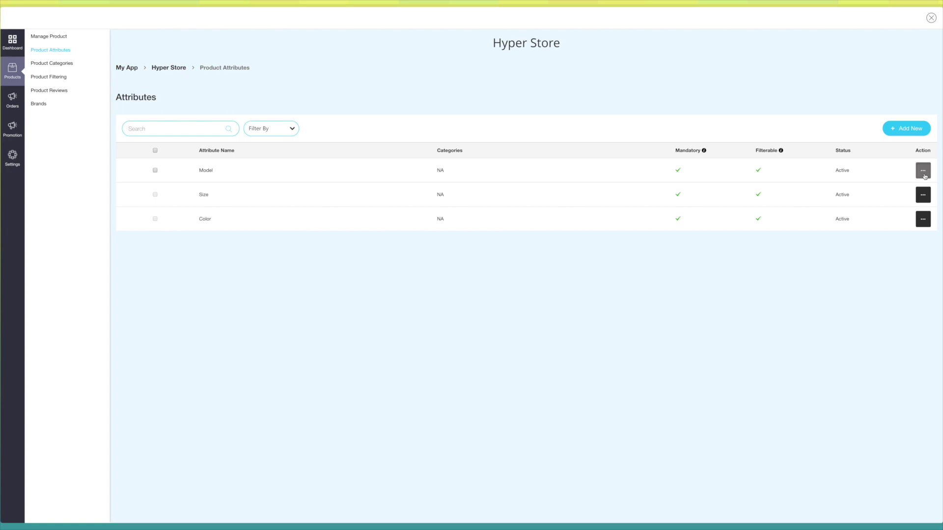
click(924, 175)
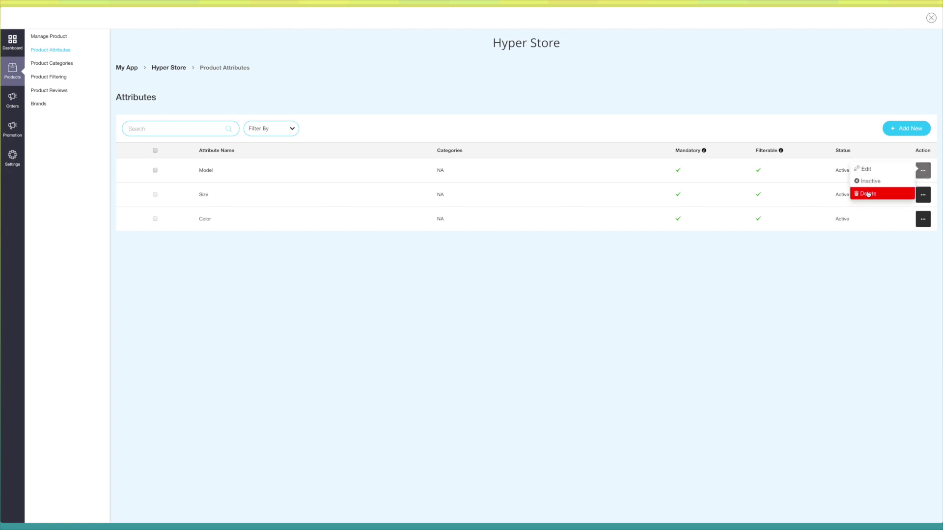
Start a new product category named iPhone with a default product sort of 10
click(62, 64)
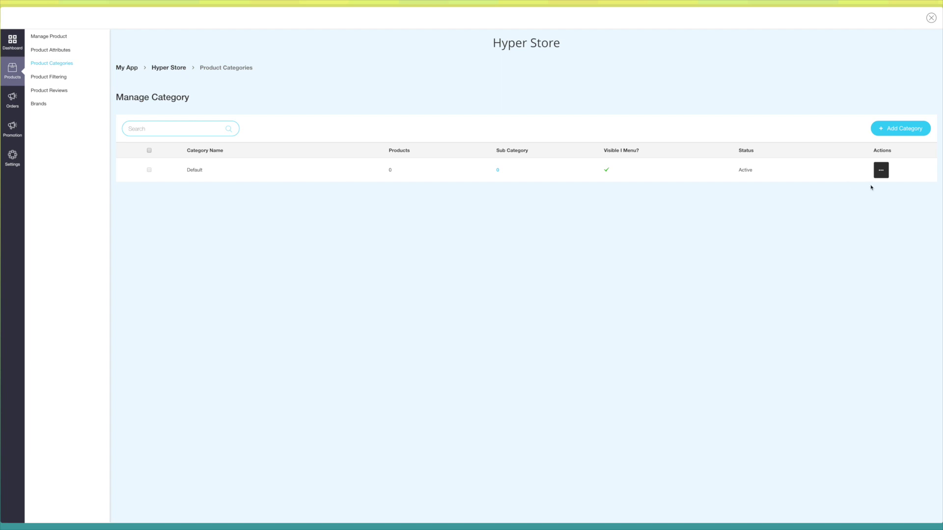
click(906, 131)
text(iPhone)
click(666, 152)
text(10)
click(333, 212)
Assign the Color and Size attributes to the iPhone category
click(211, 177)
click(177, 180)
click(221, 174)
click(206, 187)
click(261, 175)
click(264, 201)
Upload a phone picture as the iPhone category's image, make the category filterable, and save it
click(595, 194)
click(564, 157)
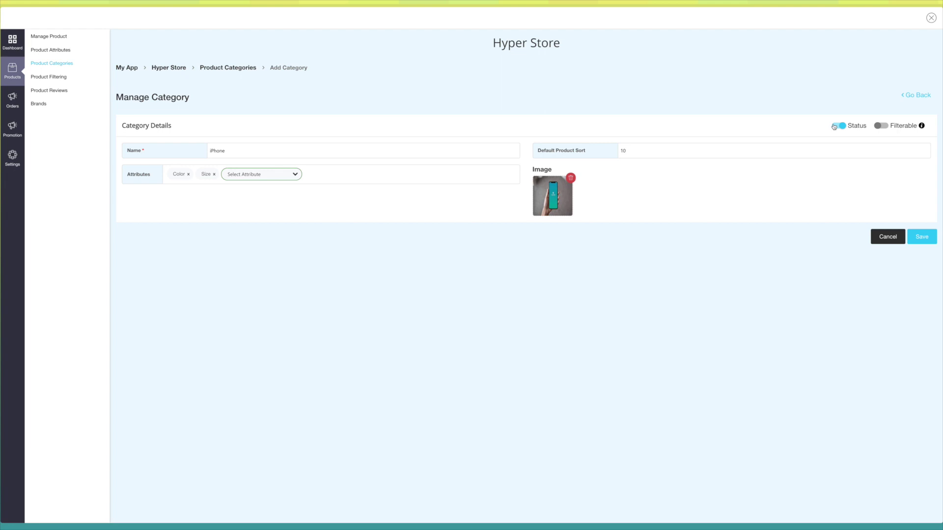
click(881, 126)
click(921, 236)
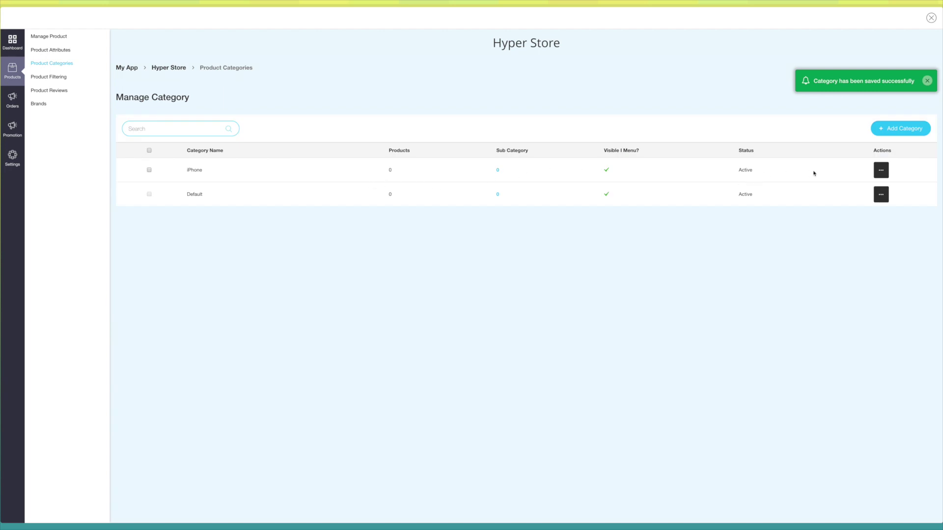
Start a new subcategory named iPhone XS under the iPhone category
click(878, 170)
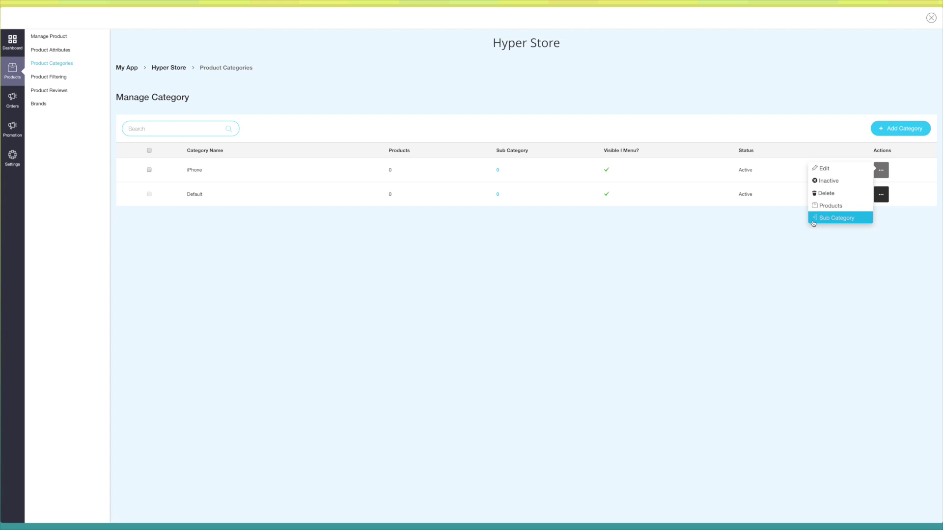
click(815, 220)
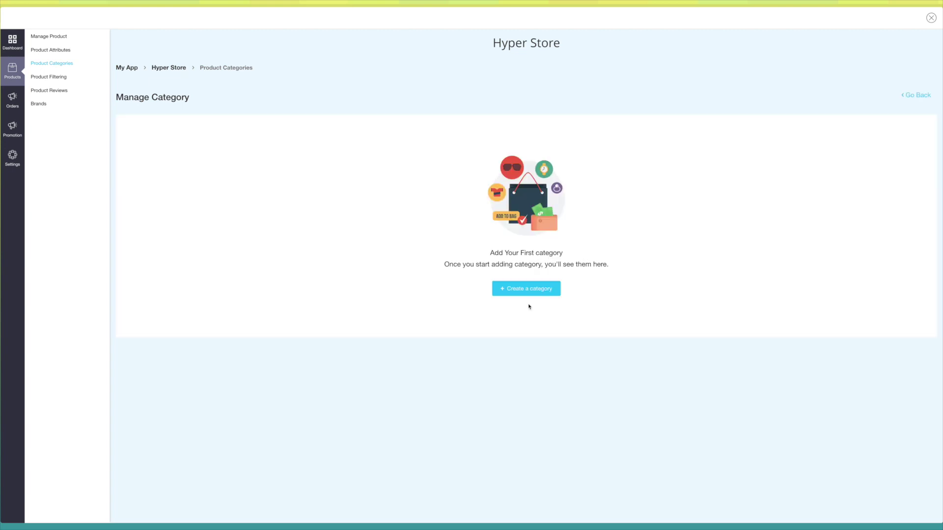
click(523, 289)
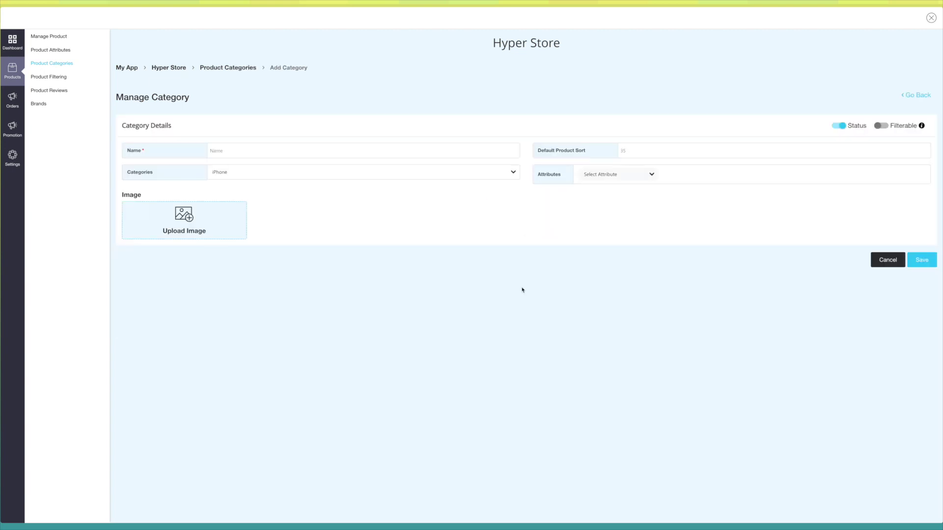
click(264, 152)
text(iPhone XS)
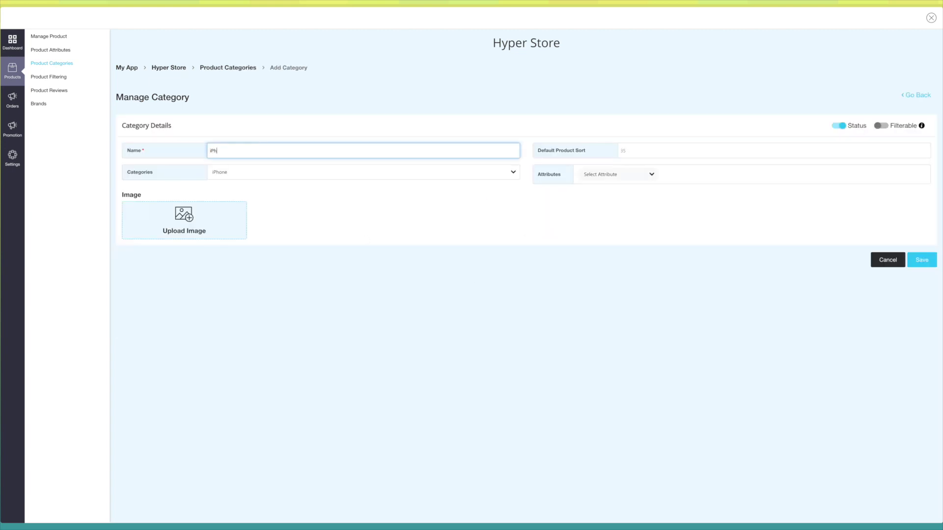
Set the iPhone XS subcategory's default product sort to 10, assign the Color attribute, and save it
click(638, 150)
click(623, 173)
click(271, 172)
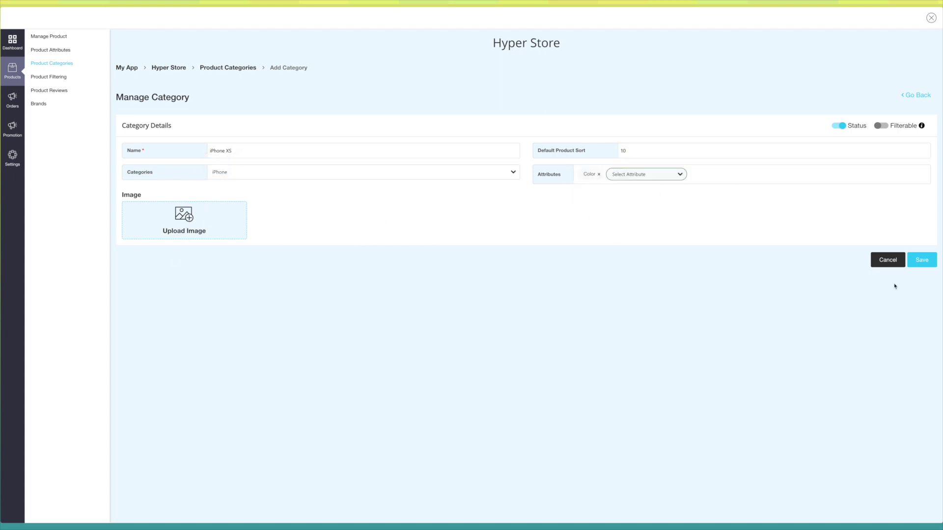
click(925, 261)
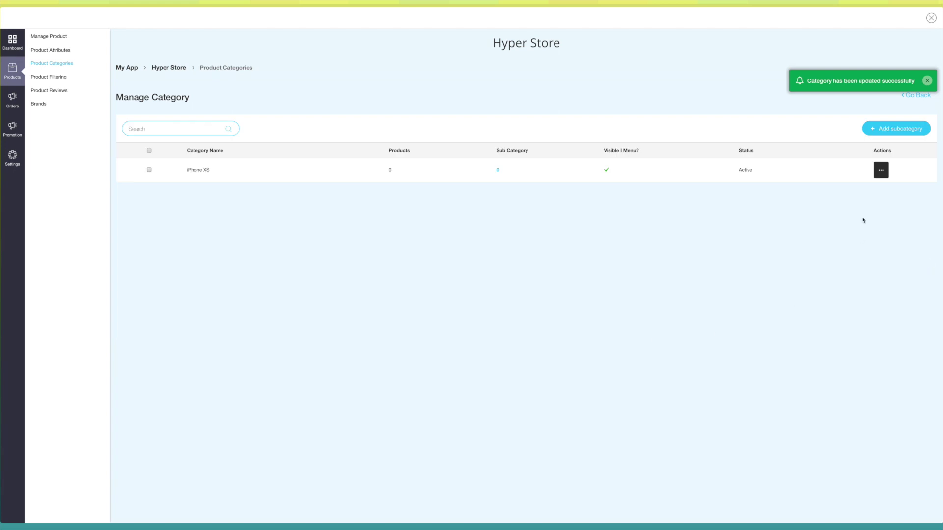
click(881, 173)
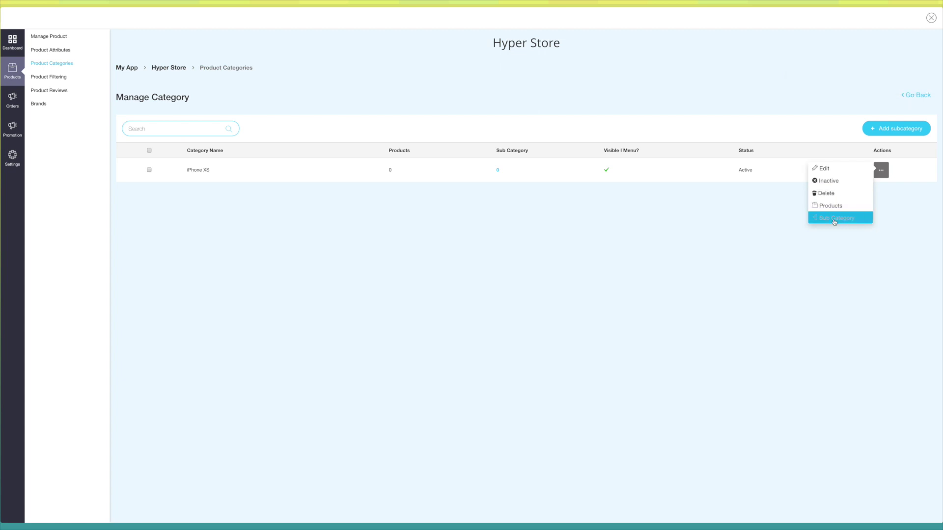
click(120, 202)
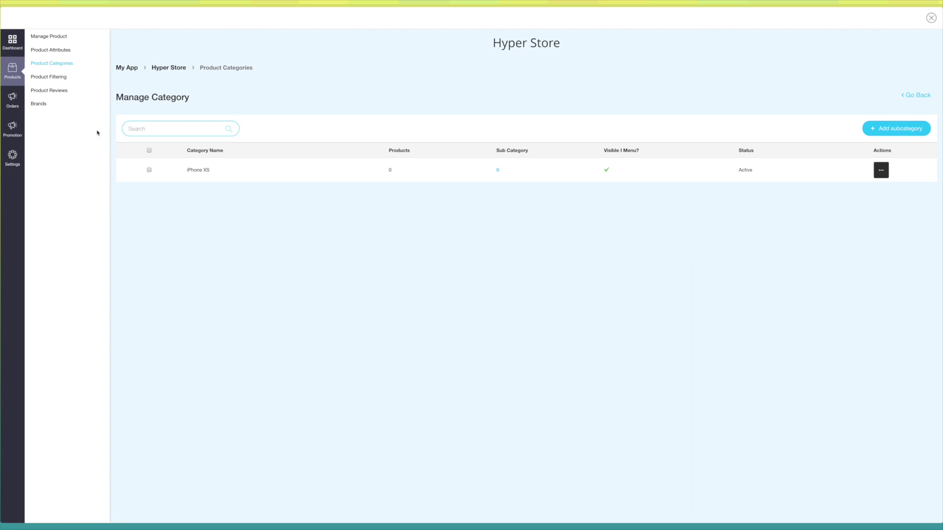
Start a new product named Mobile with SKU MS234567 and a default price of 25
click(61, 35)
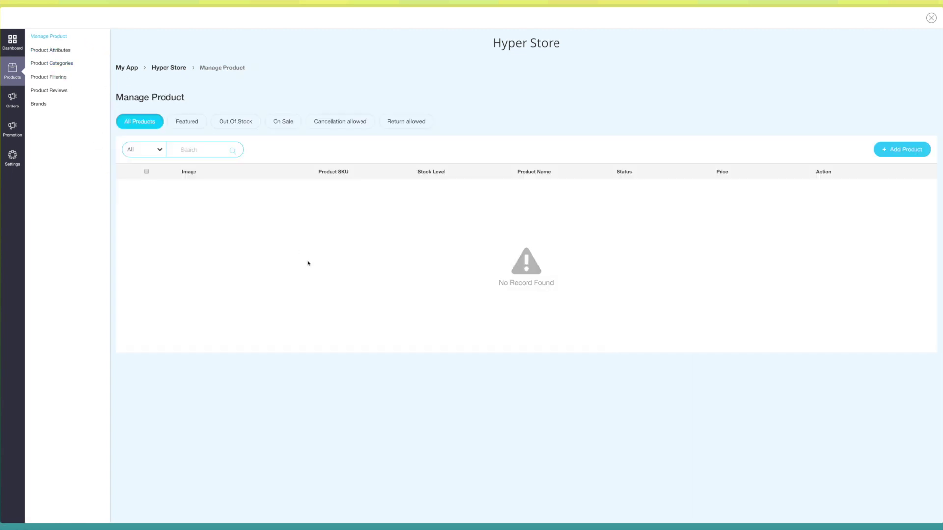
click(914, 149)
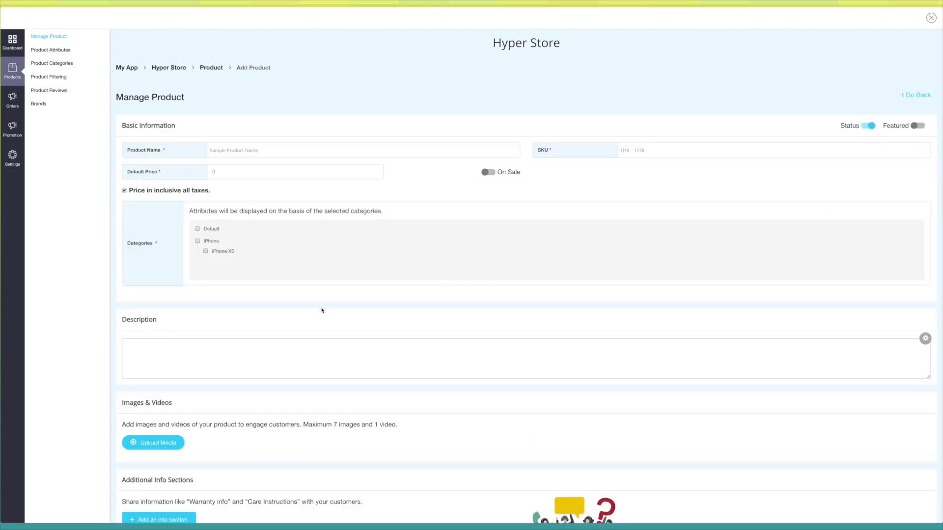
click(250, 150)
text(Mobile)
key(Tab)
text(MS234567)
key(Tab)
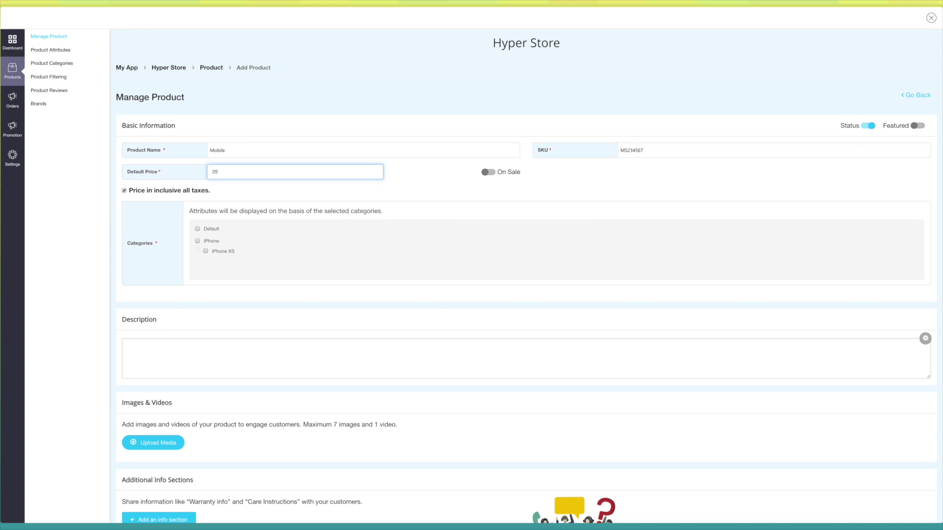
click(384, 193)
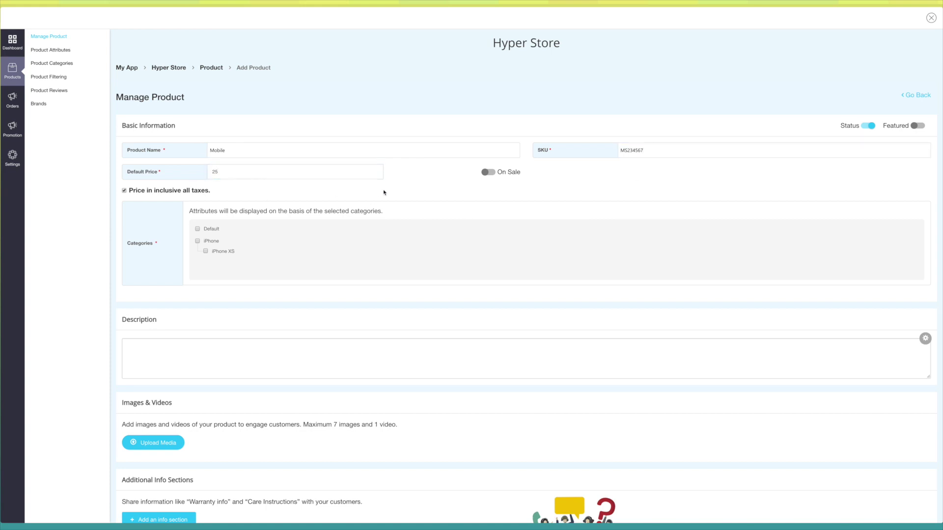
Put the Mobile product on sale with a discount of 2 percent
click(491, 172)
click(237, 196)
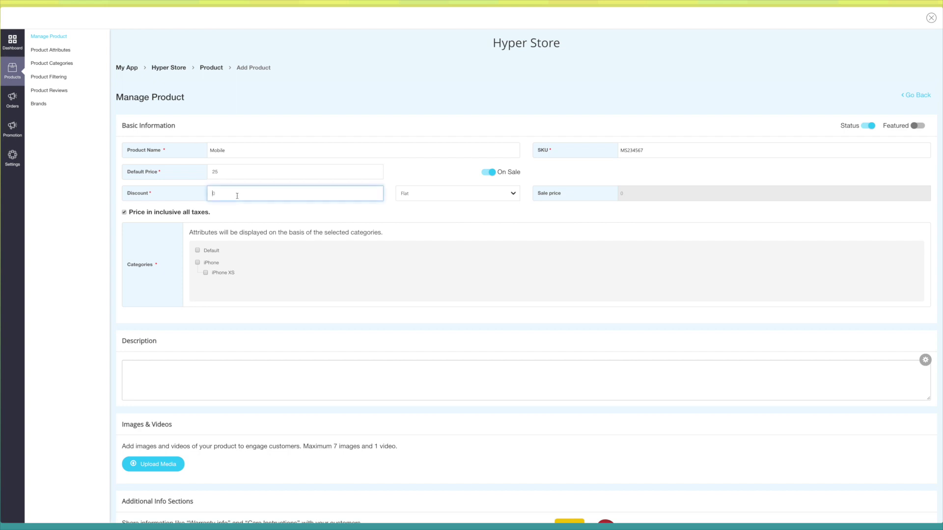
text(2)
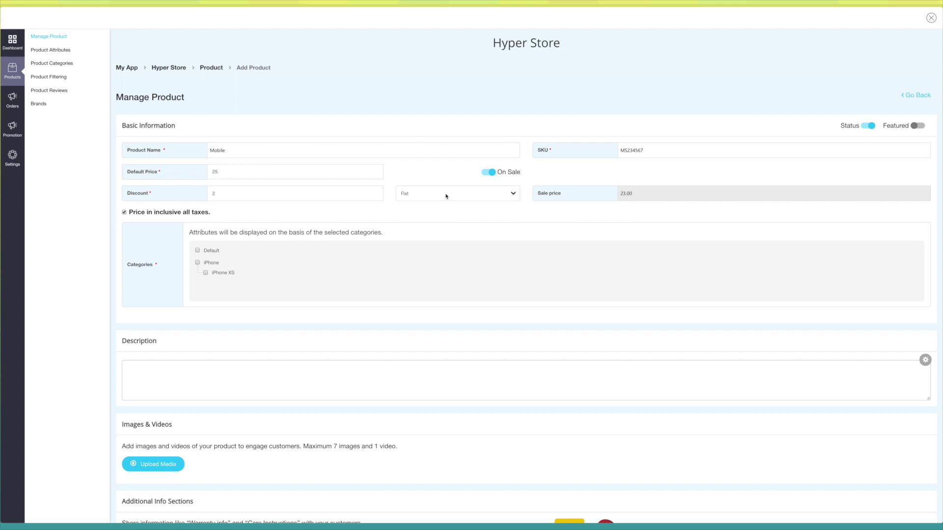
click(446, 194)
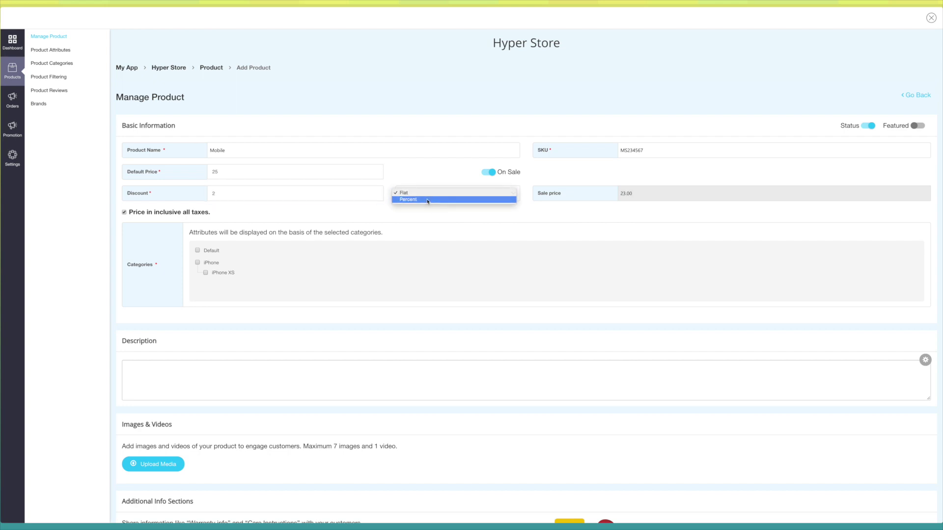
click(428, 199)
Turn off tax-inclusive pricing to look through the tax selection, and turn it back on
scroll(133, 209, down, 1)
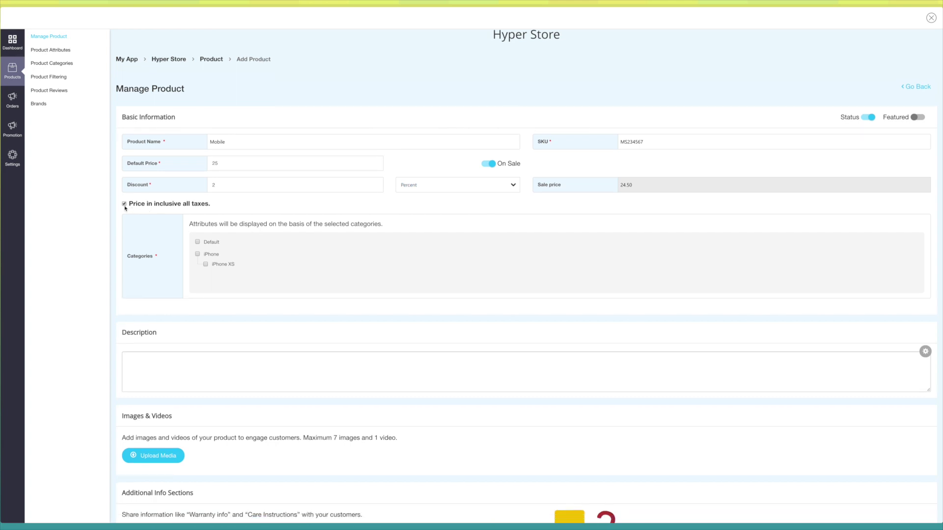
click(124, 204)
click(262, 229)
click(261, 242)
click(261, 223)
click(173, 223)
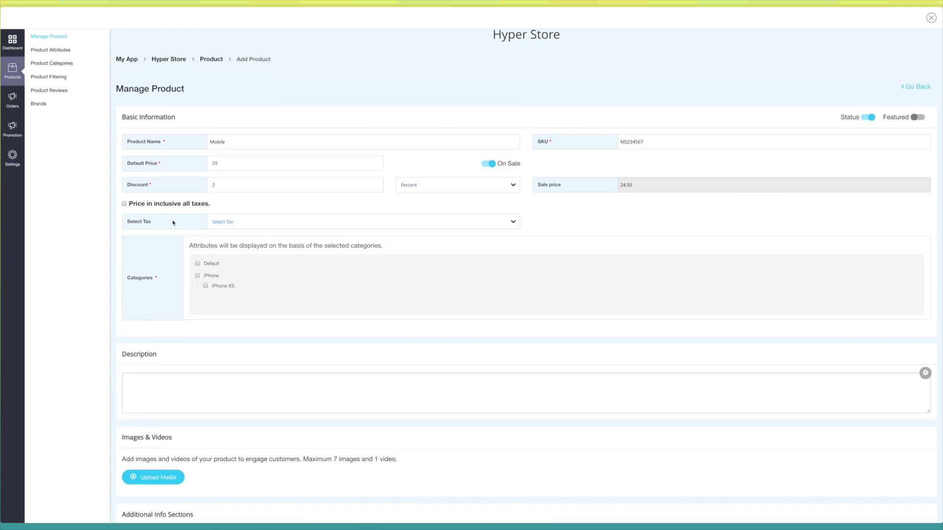
click(123, 204)
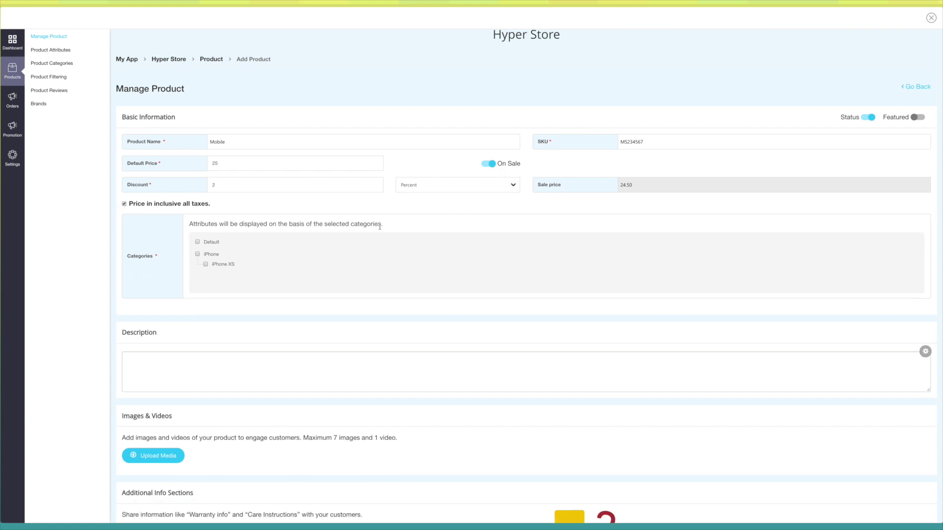
Assign the product to the Default, iPhone and iPhone XS categories and enter "Description" as its description
click(198, 254)
scroll(224, 282, down, 1)
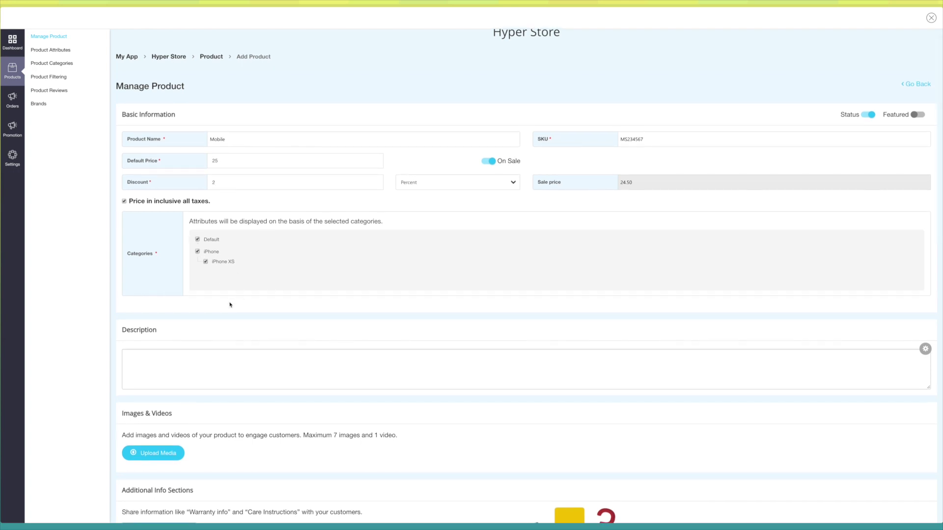
scroll(229, 305, down, 3)
click(166, 291)
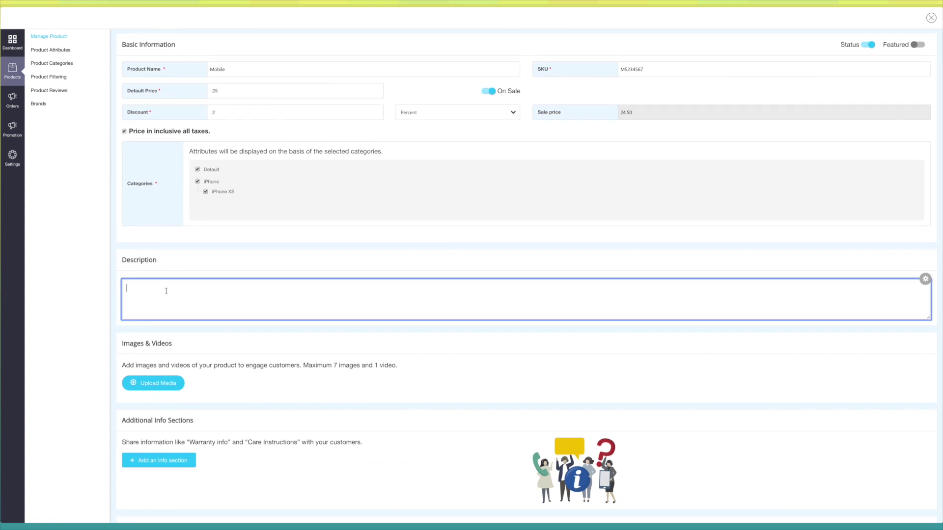
click(214, 330)
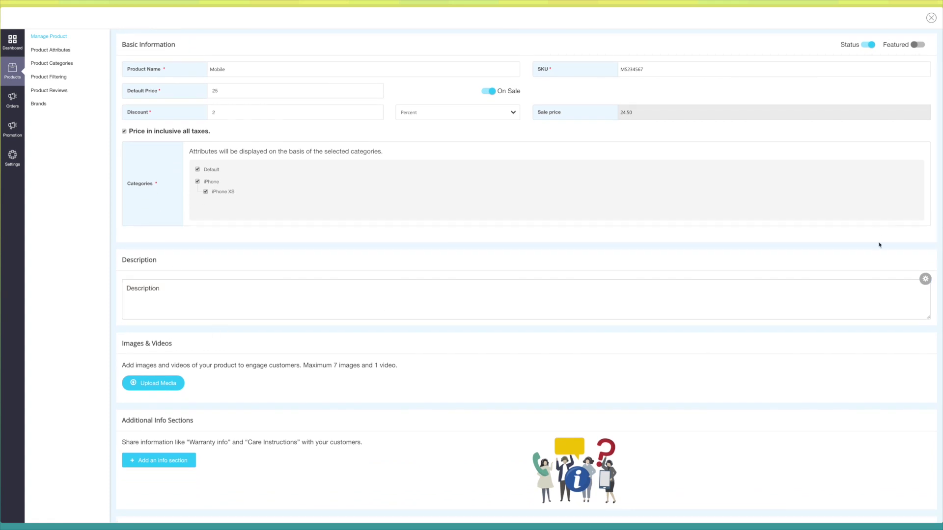
click(925, 280)
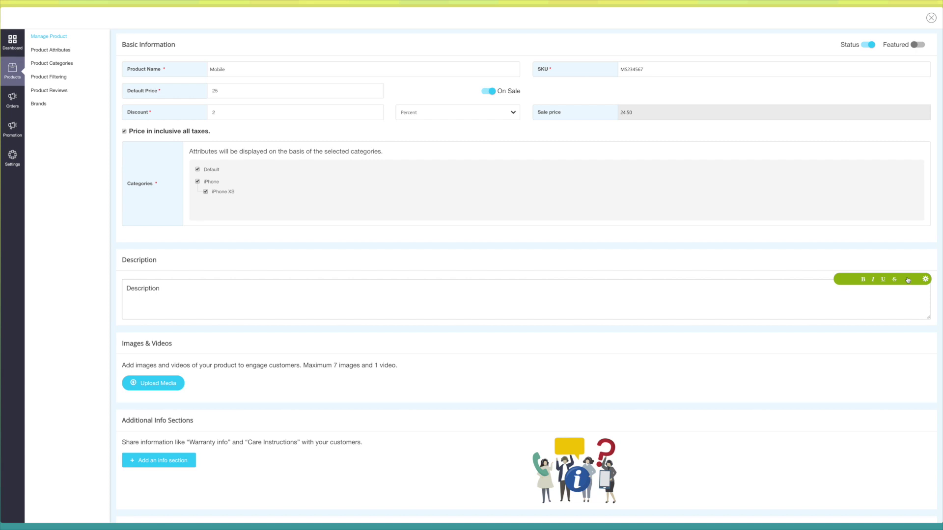
Upload the image 8.jpeg to the product's images and videos
scroll(450, 333, down, 6)
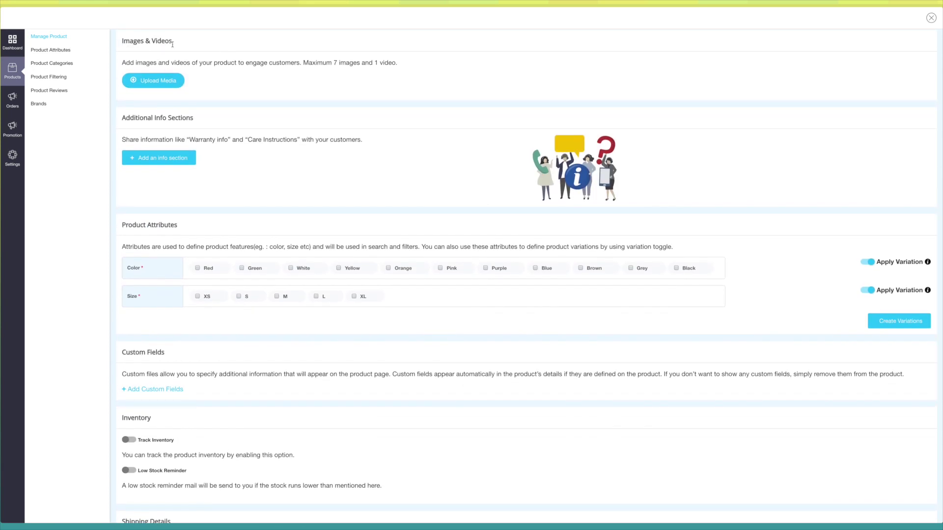
click(150, 86)
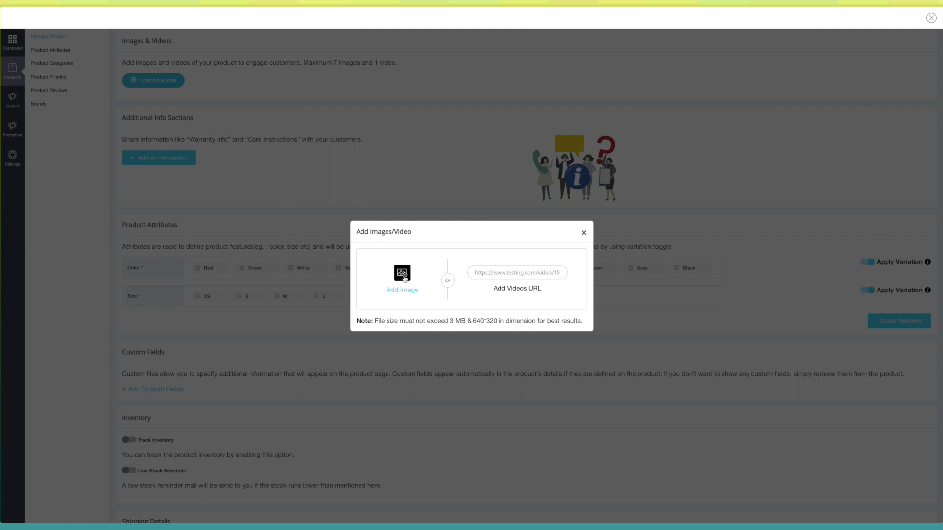
click(513, 273)
click(405, 284)
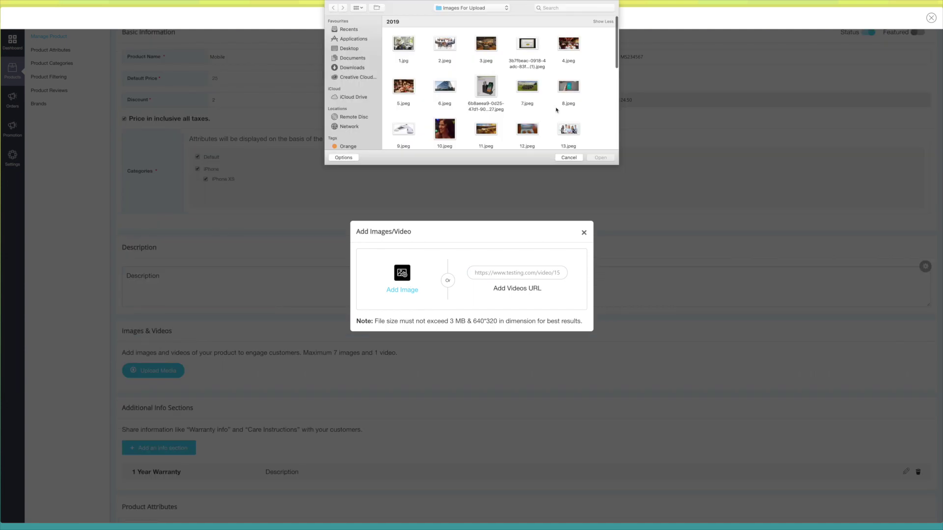
click(568, 87)
key(Return)
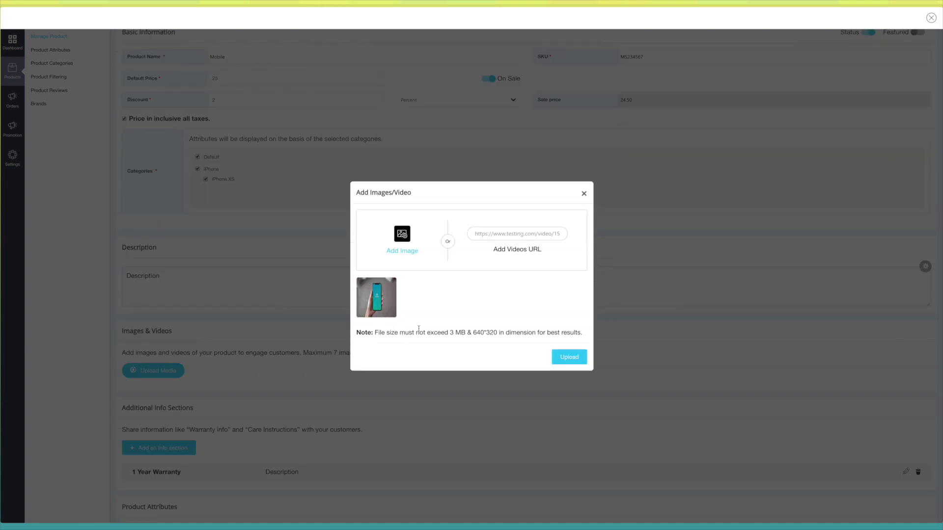
click(570, 357)
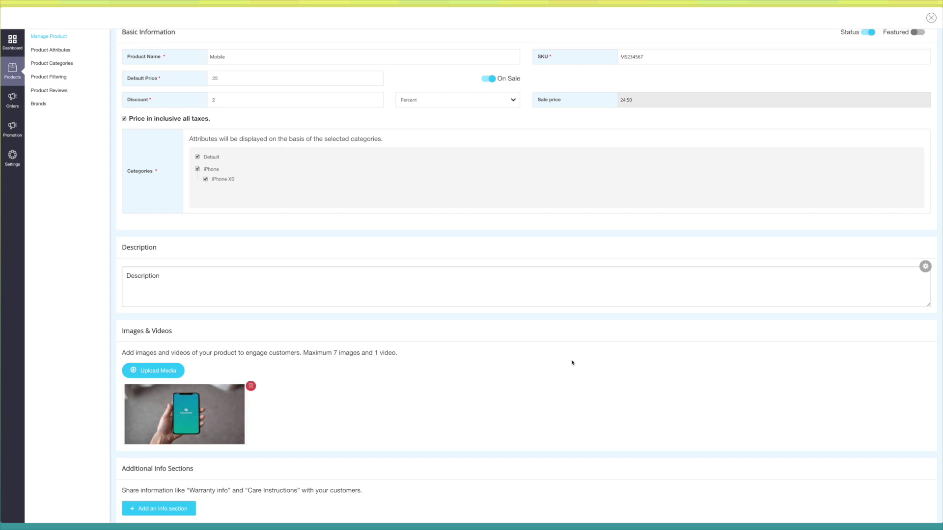
Add an info section titled "1 Year Warranty" with "Description" as its text and save it
scroll(572, 363, down, 9)
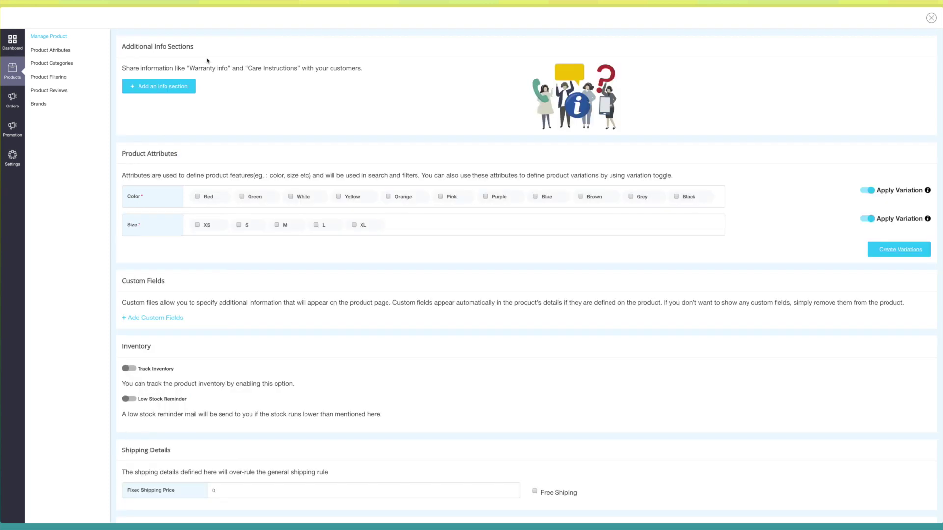
click(160, 92)
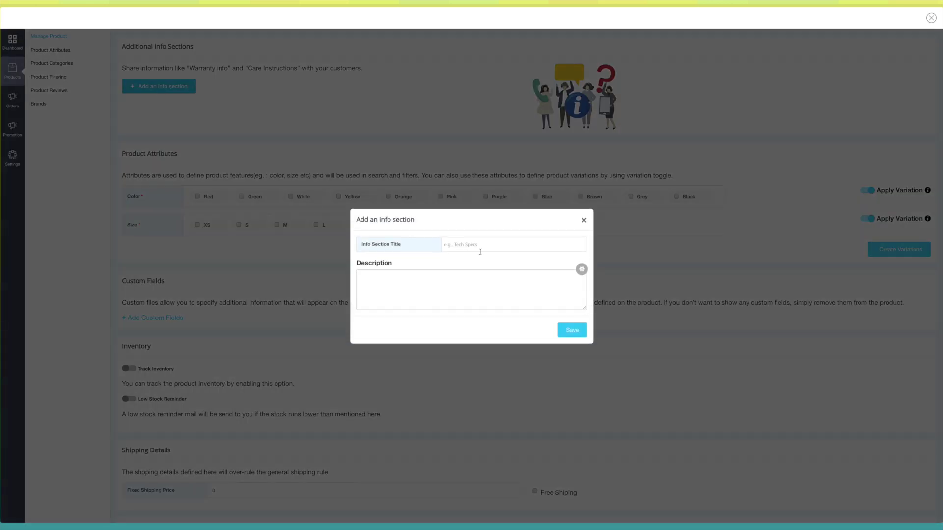
click(484, 245)
text(1 Year Warranty)
click(459, 331)
click(581, 332)
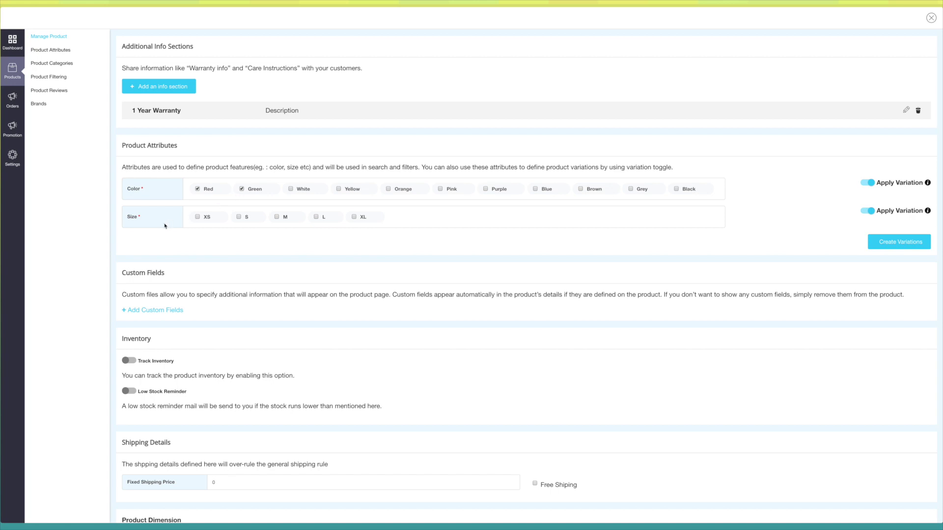
Select sizes S and M alongside colors Red and Green, keep variation applied for both attributes, and create the variations
click(239, 217)
click(869, 183)
mouse_move(929, 213)
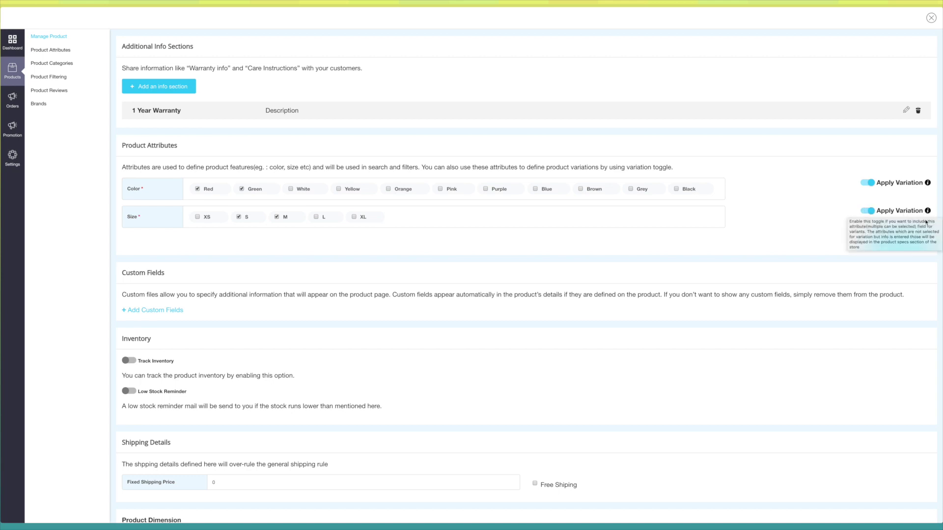
scroll(812, 237, down, 1)
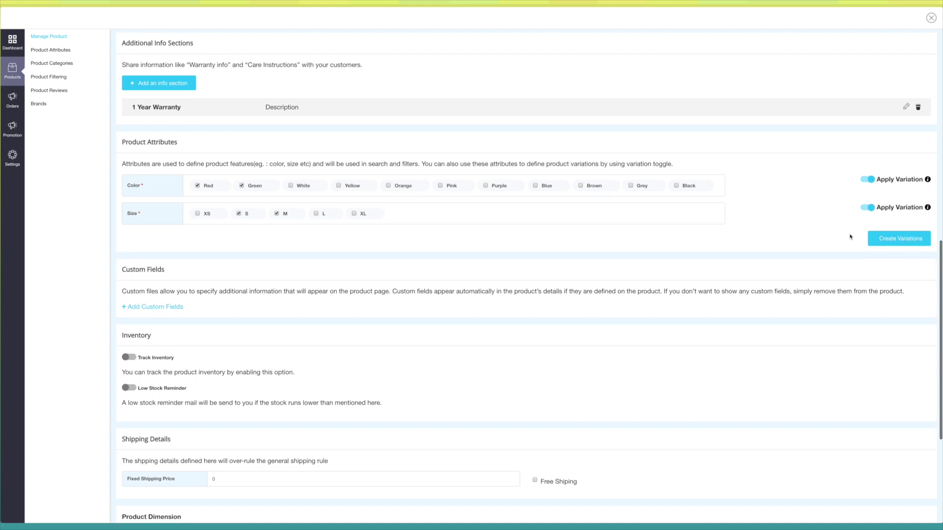
click(878, 239)
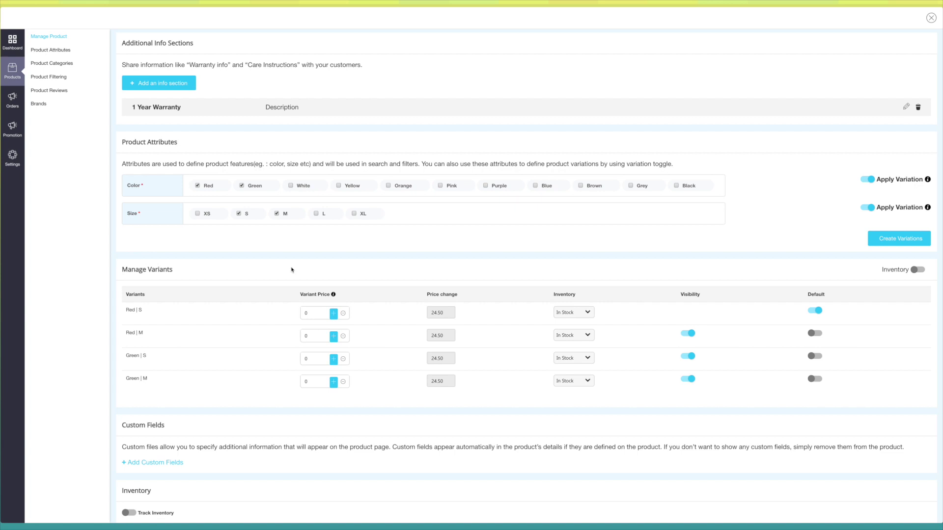
Set the Red | S variant price to 1 and keep its inventory as In Stock
scroll(253, 275, down, 1)
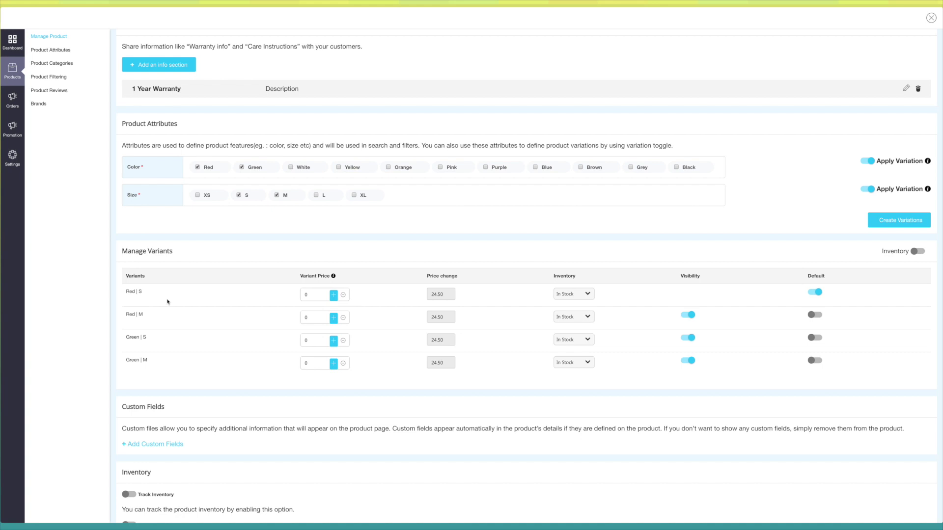
click(313, 296)
key(BackSpace)
text(1)
click(401, 305)
click(445, 297)
click(573, 294)
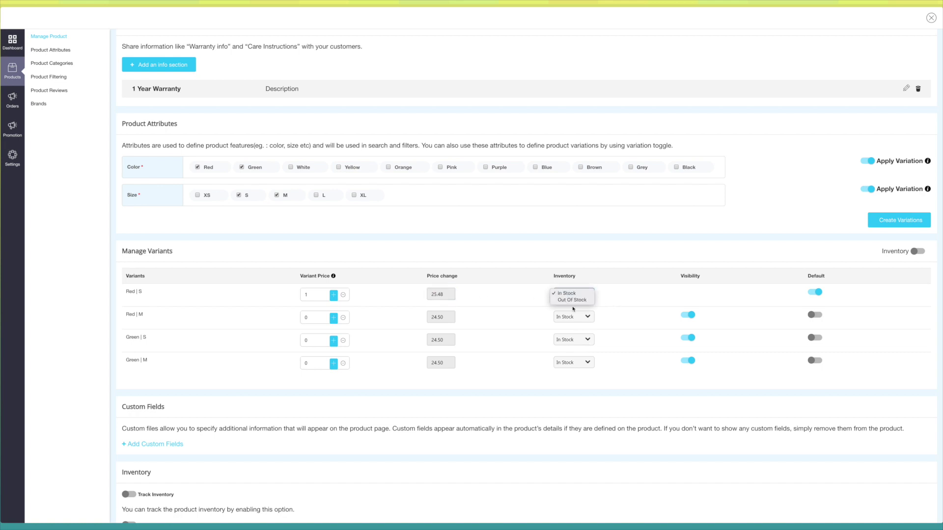
click(569, 293)
click(710, 301)
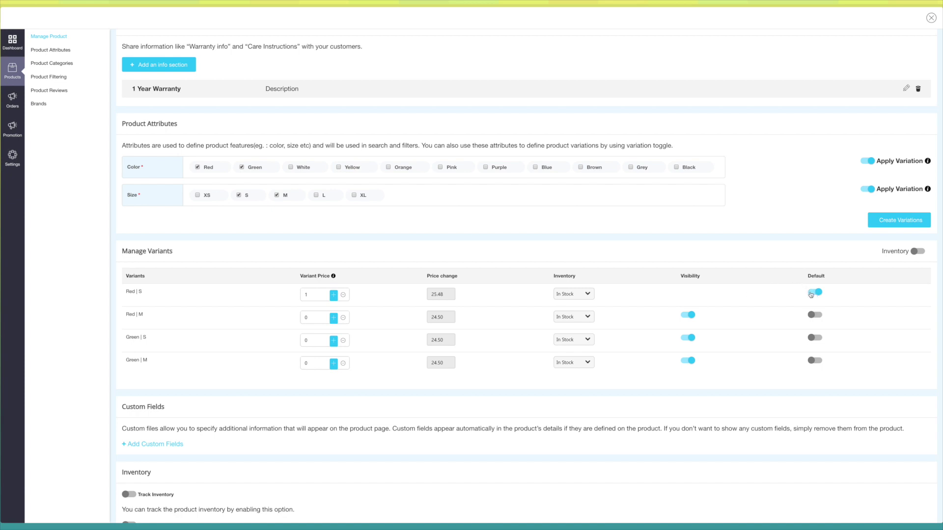
Set the Red | M variant price to 1, keep it In Stock, and make it the default variant
click(317, 318)
key(BackSpace)
text(1)
click(590, 317)
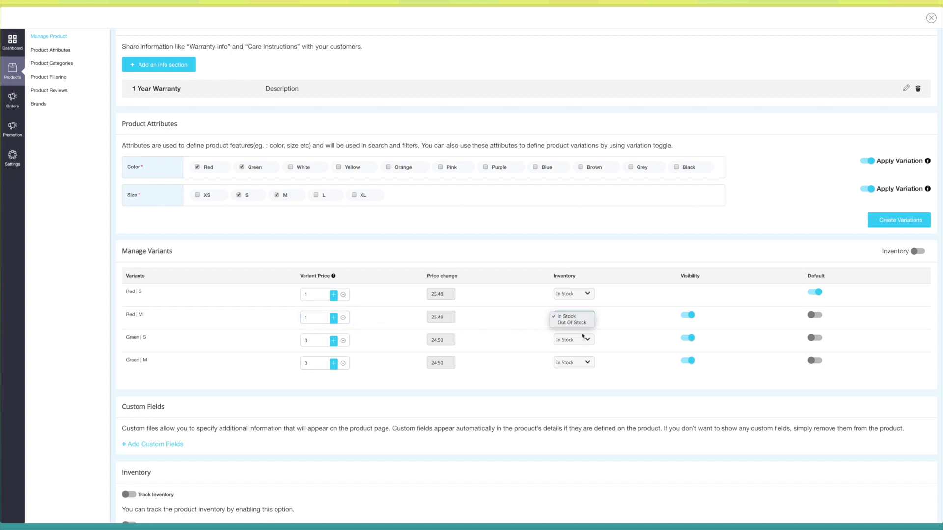
click(583, 317)
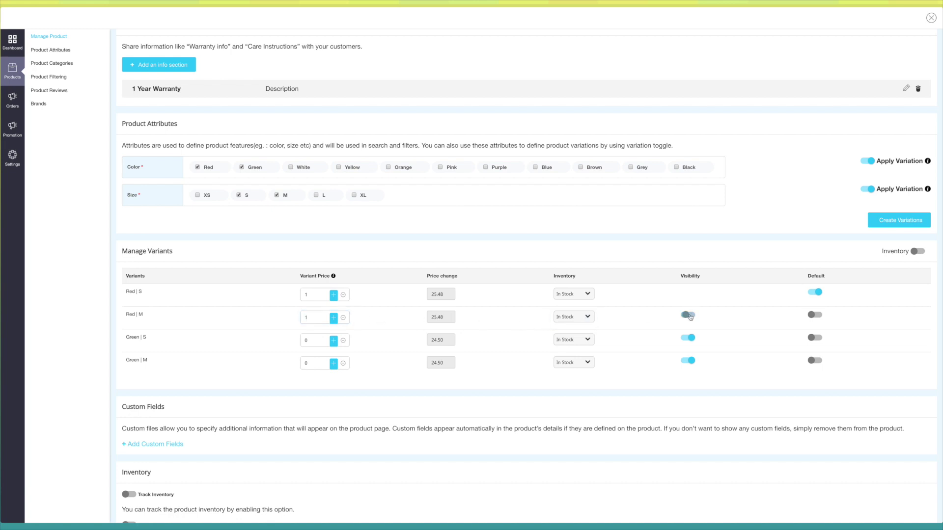
click(813, 315)
Turn on inventory quantities for the variants and turn them back off
scroll(797, 325, down, 2)
click(916, 189)
click(916, 188)
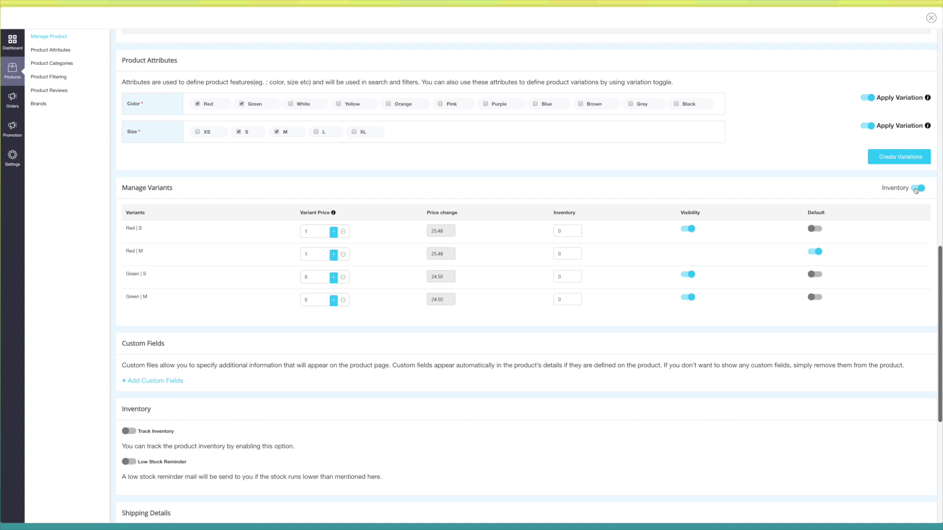
Add a custom field named Phone with the value 10
scroll(522, 319, down, 5)
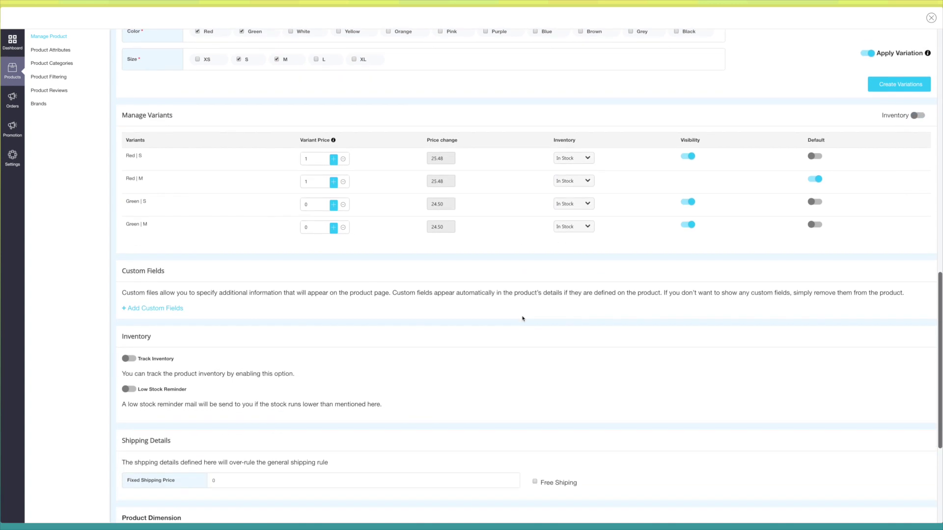
scroll(522, 318, down, 2)
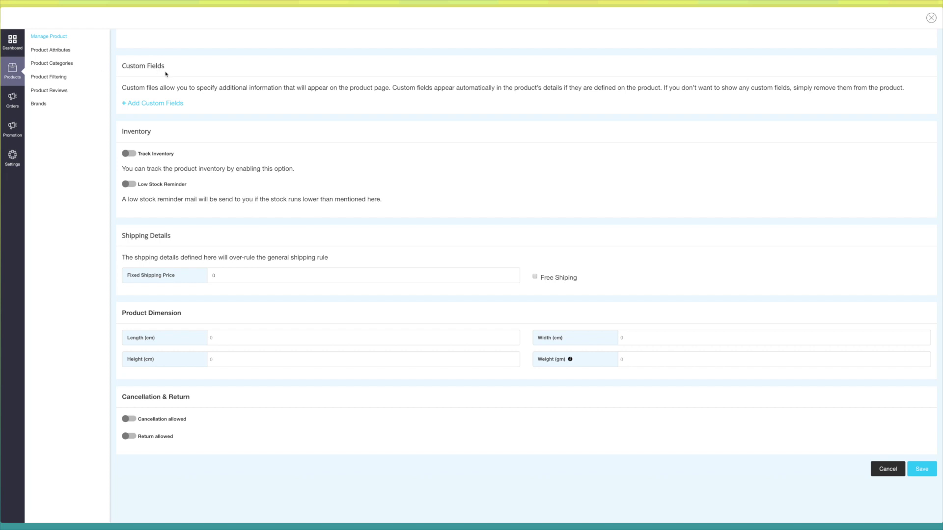
click(147, 103)
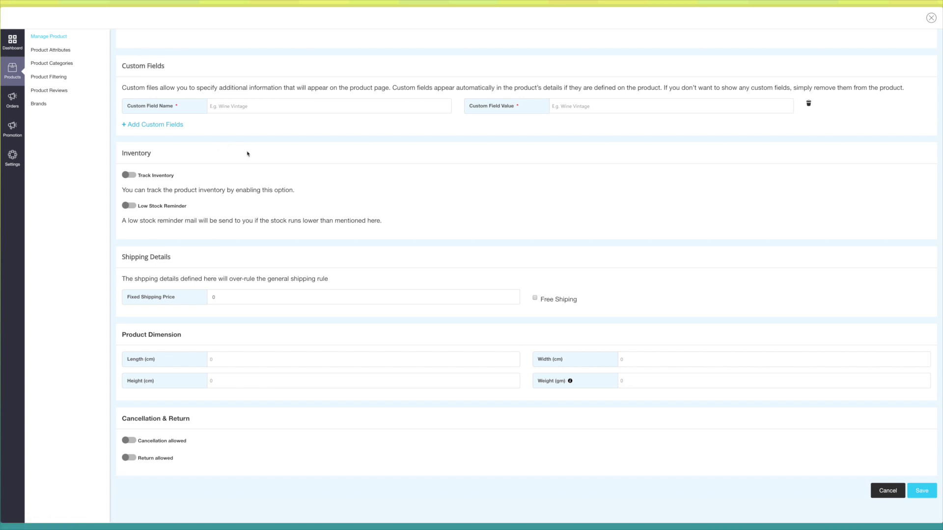
click(245, 106)
text(Phone)
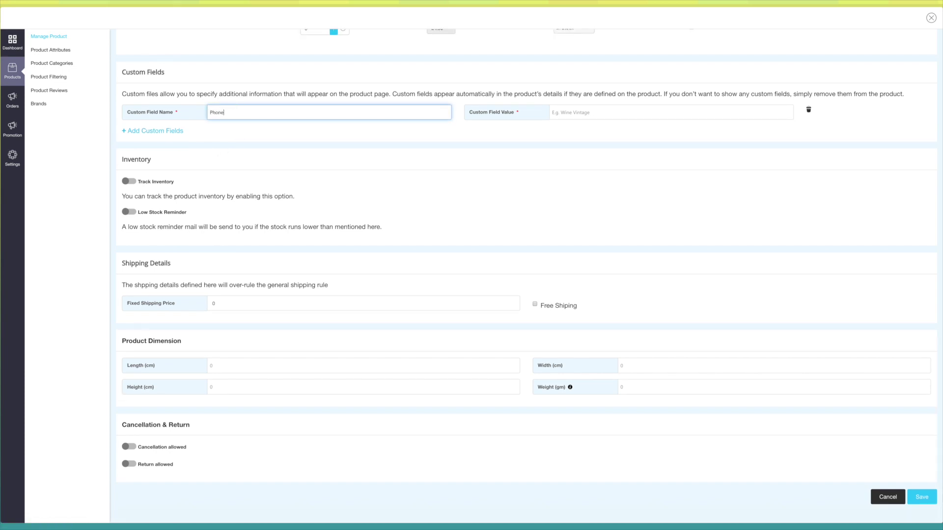
key(Tab)
text(10)
Enable product-level inventory tracking and set the inventory to 10
scroll(577, 135, down, 1)
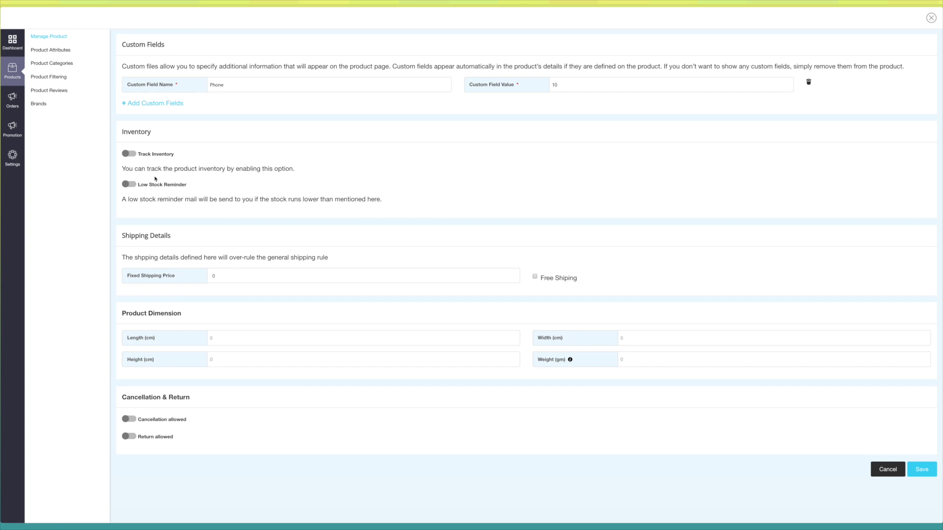
click(130, 154)
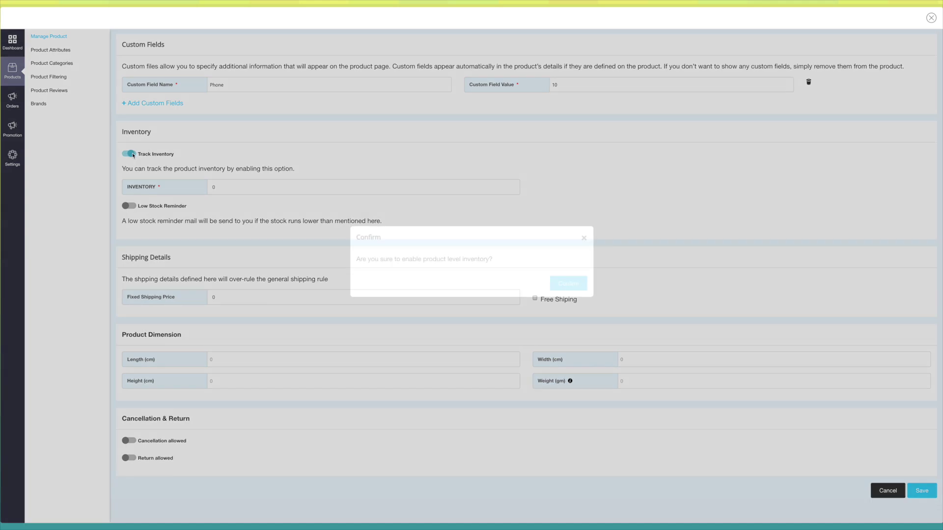
click(574, 302)
click(265, 189)
text(10)
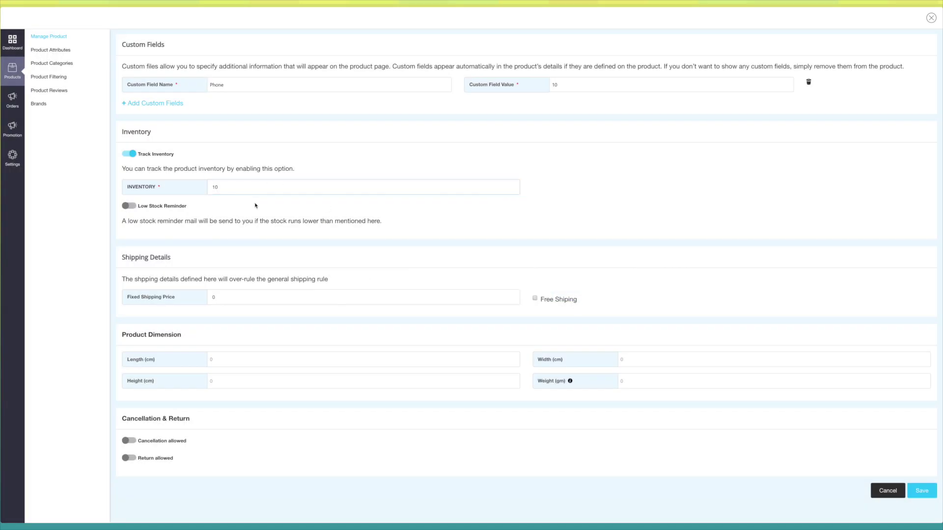
Enable the low stock reminder and set its stock threshold to 10
click(129, 206)
click(246, 245)
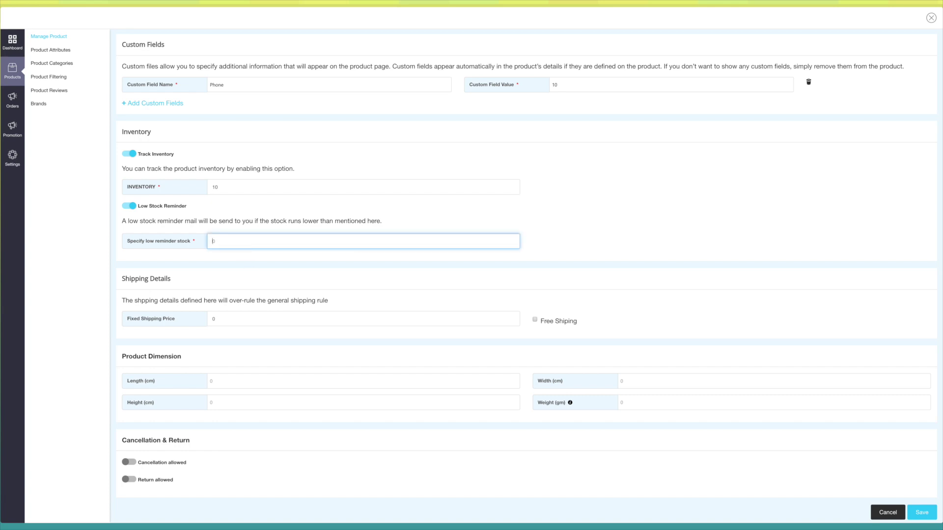
text(10)
click(237, 256)
Enter a fixed shipping price of 100 and switch the product to free shipping
scroll(237, 257, down, 1)
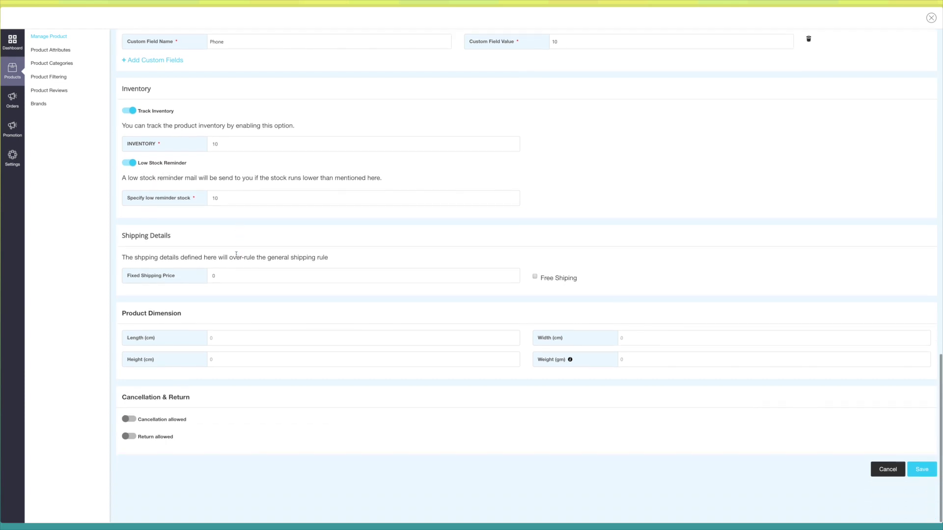
click(216, 276)
text(100)
click(289, 296)
click(535, 278)
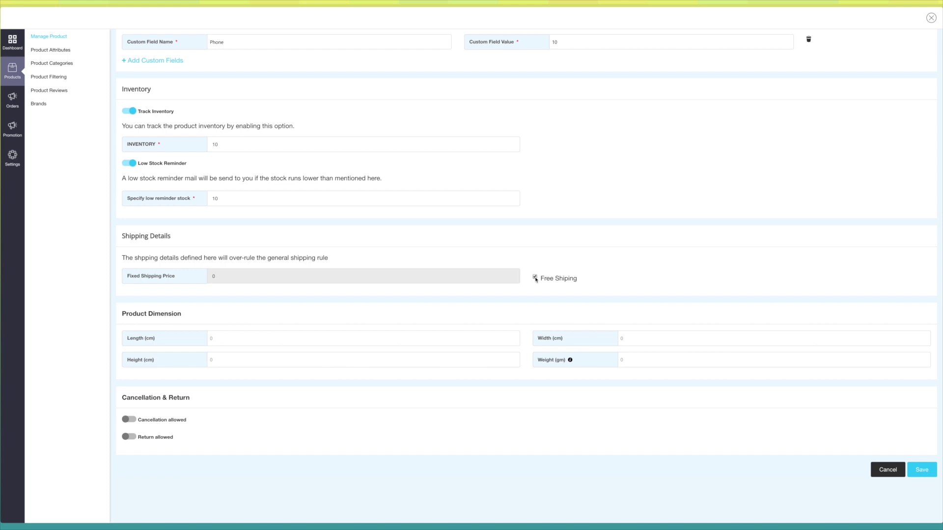
Set the product dimensions to length 6 cm, width 5 cm and height 6 cm, with a weight of 20 gm
scroll(440, 298, down, 1)
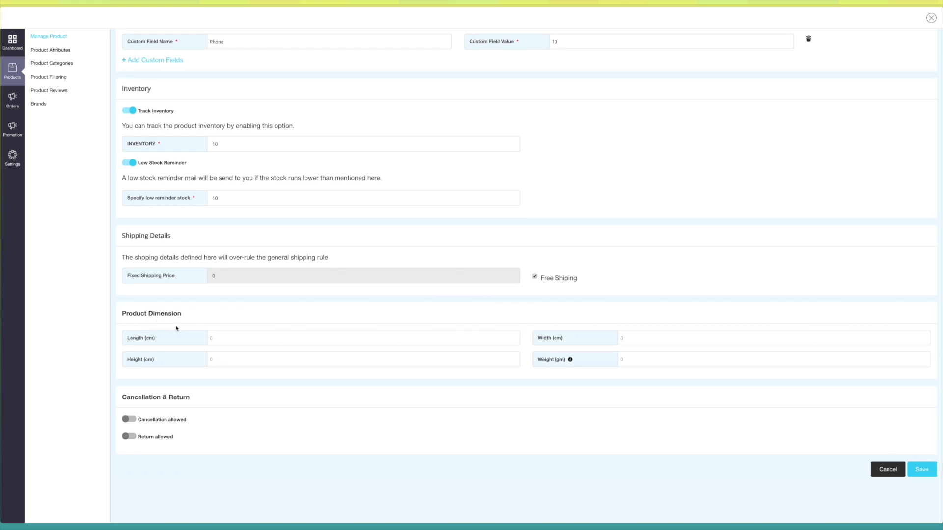
click(222, 341)
text(6)
key(Tab)
text(5)
key(Tab)
text(6)
key(Tab)
text(20)
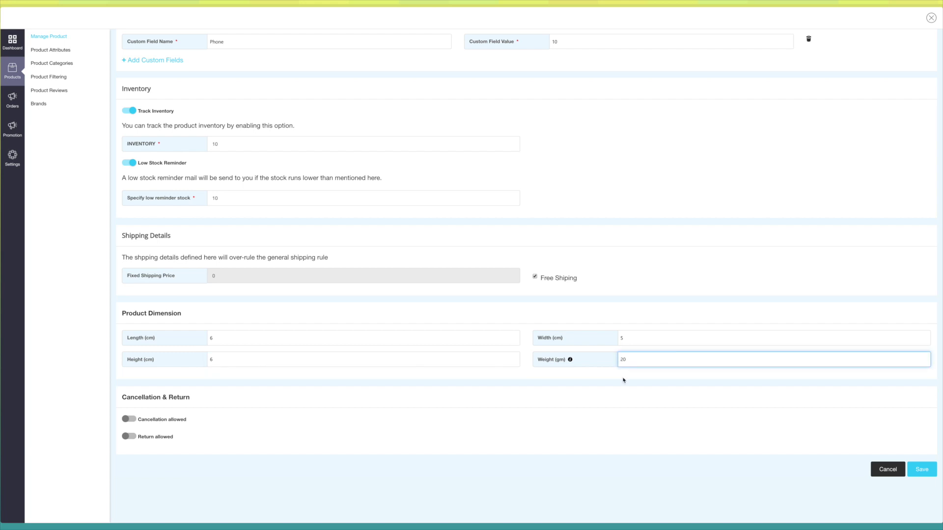
click(623, 381)
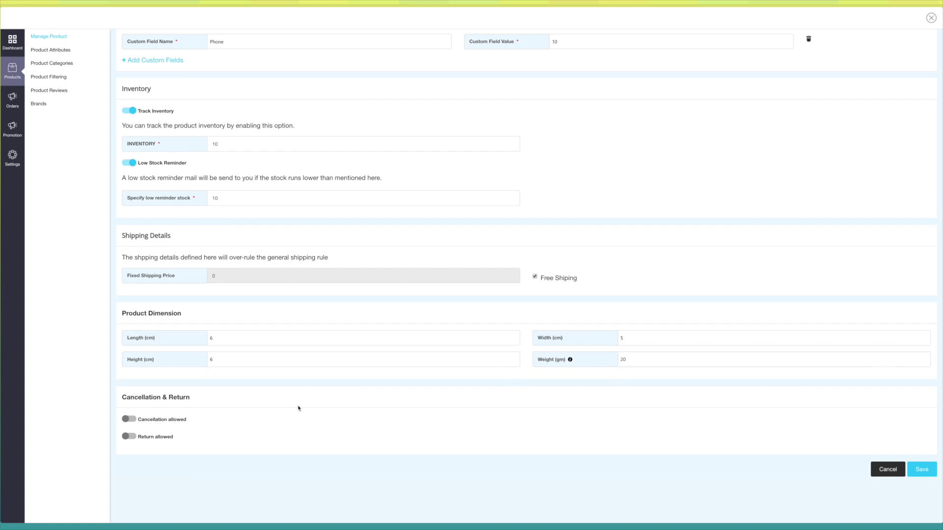
Allow order cancellation up to the Shipped step, with a fixed cancellation fee of 50
click(135, 421)
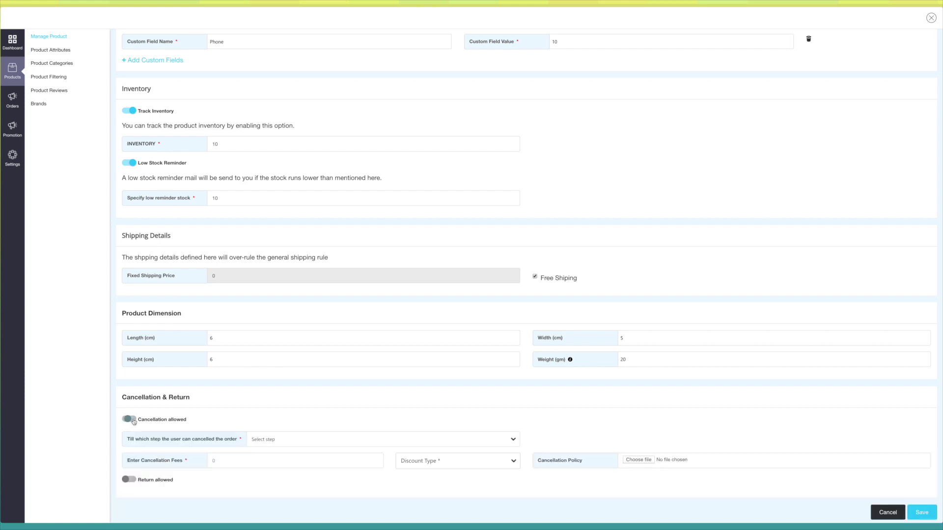
click(295, 442)
click(286, 459)
click(219, 460)
text(50)
click(419, 462)
click(417, 470)
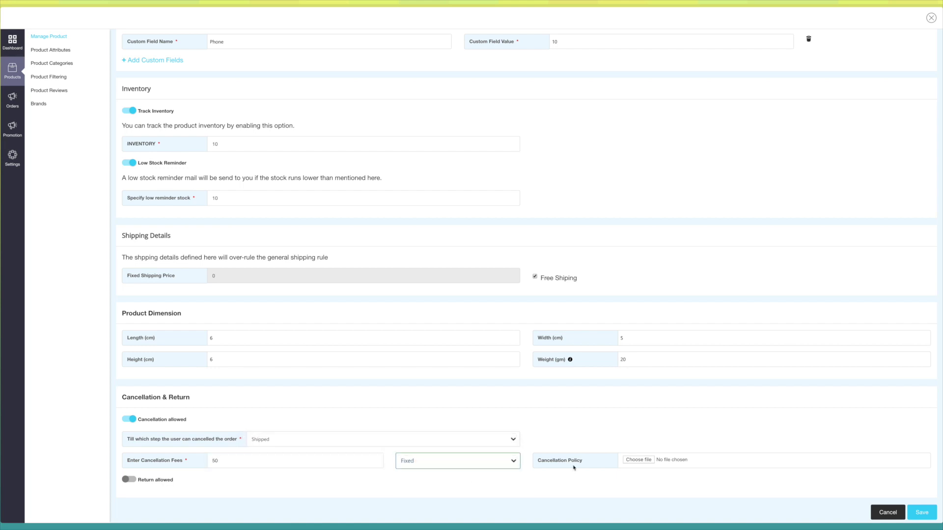
Allow returns for up to 6 days and save the product
scroll(452, 478, down, 1)
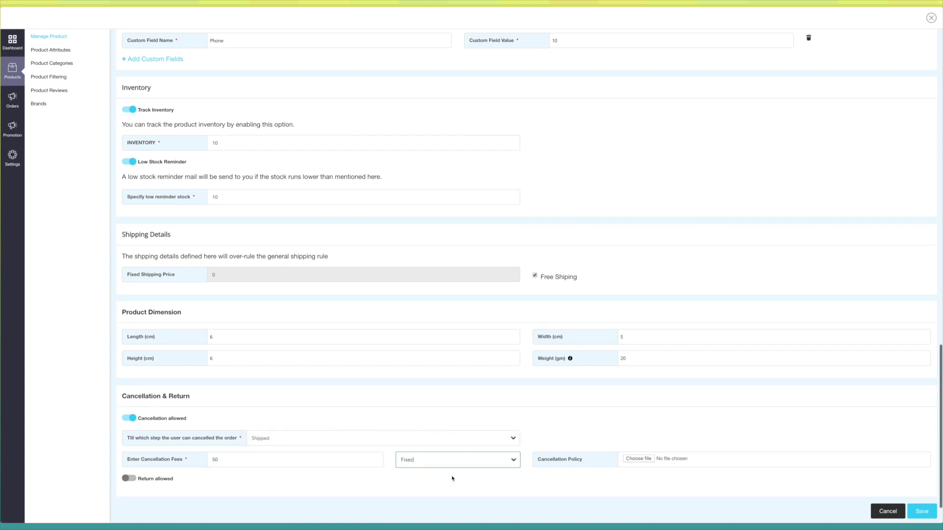
click(129, 479)
scroll(186, 479, down, 3)
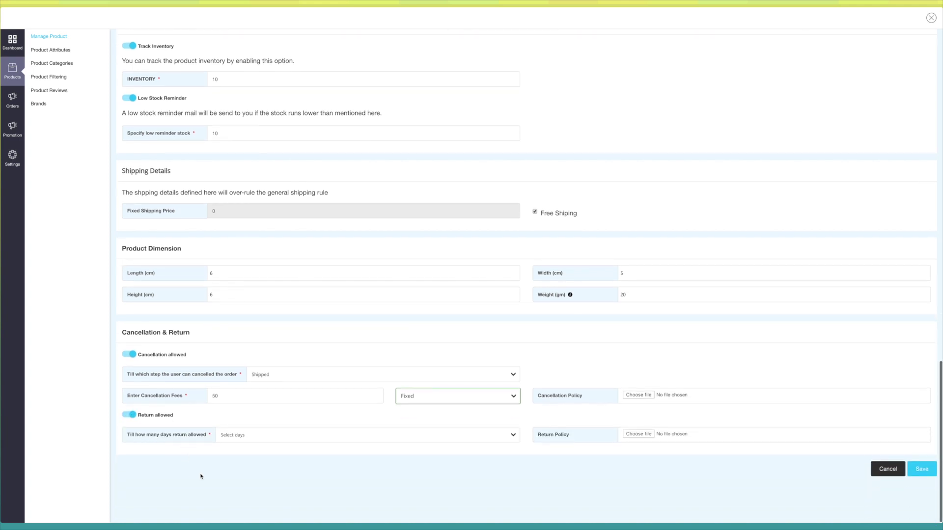
click(220, 435)
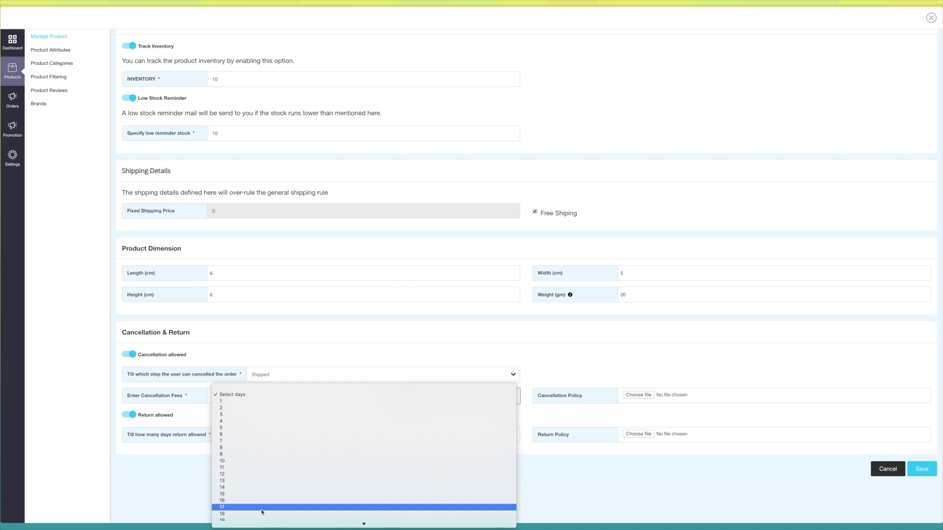
click(252, 443)
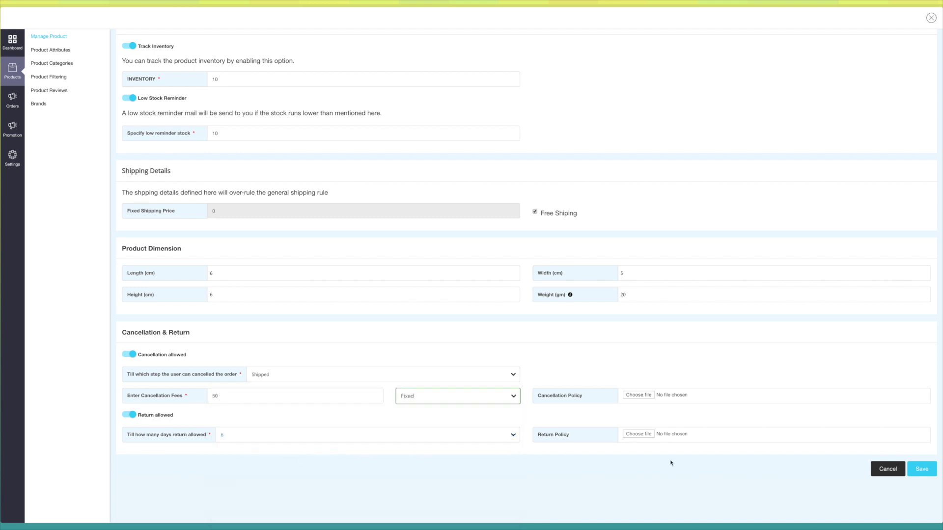
click(921, 469)
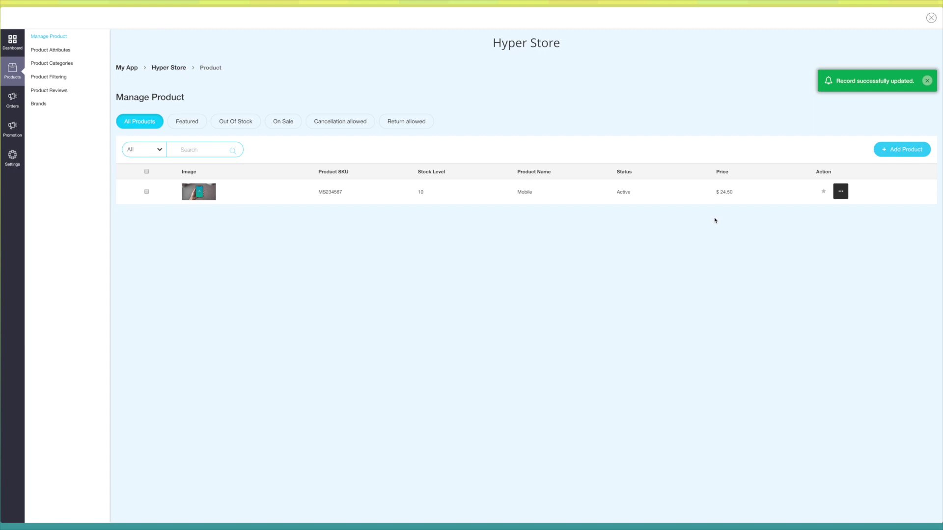
Examine the product list's search criteria and the actions available for the Mobile product
click(157, 150)
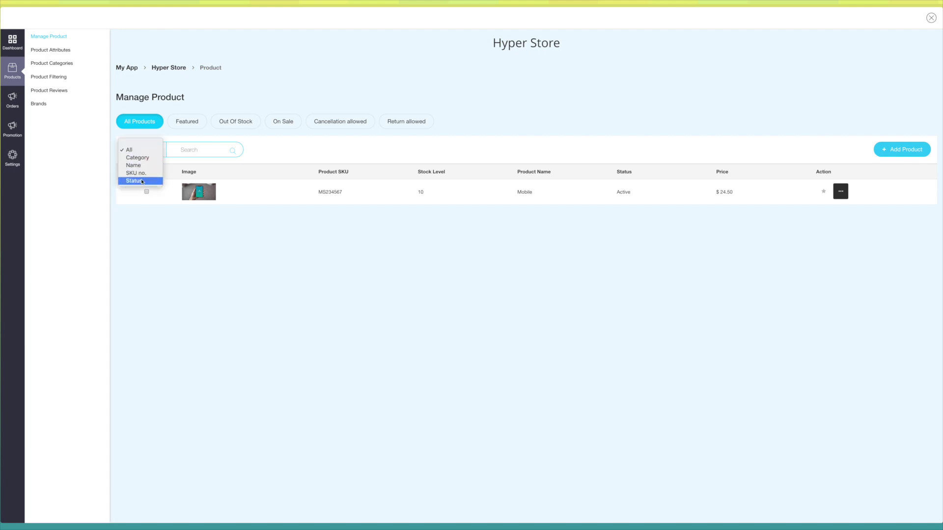
click(186, 148)
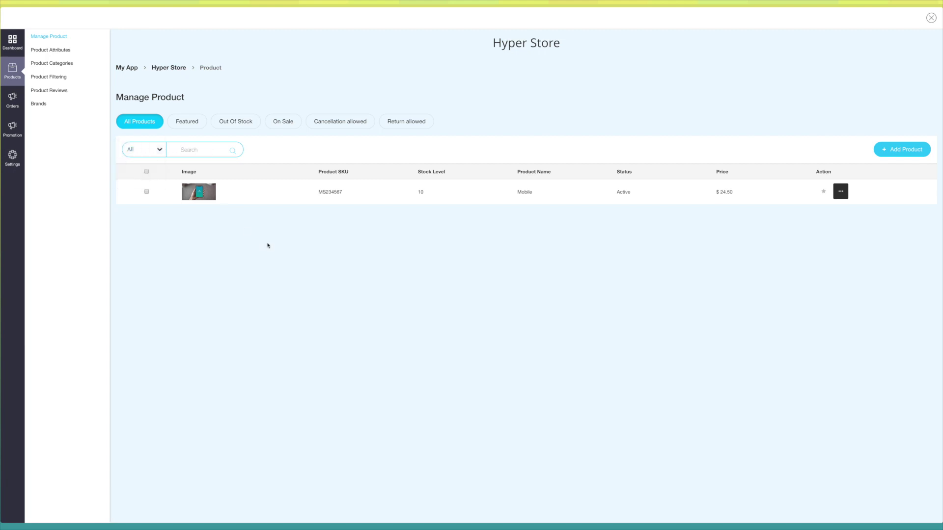
click(840, 191)
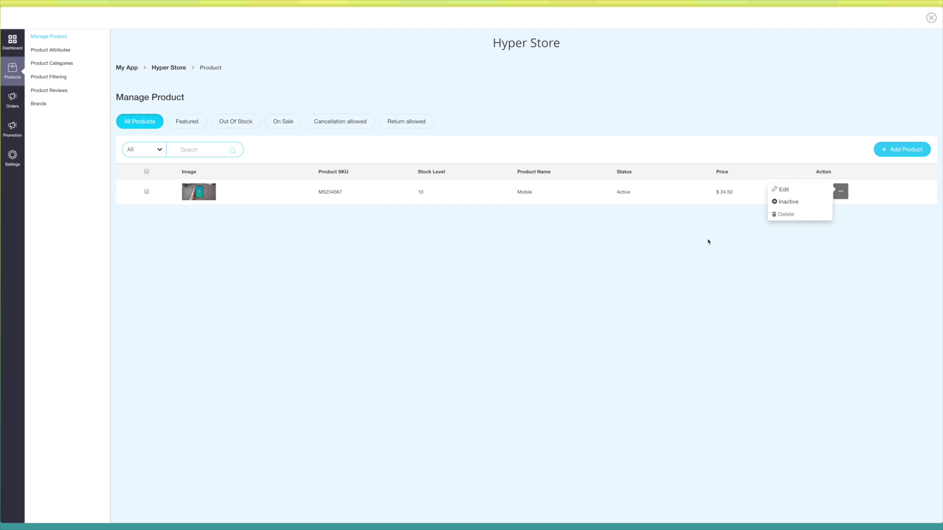
click(709, 240)
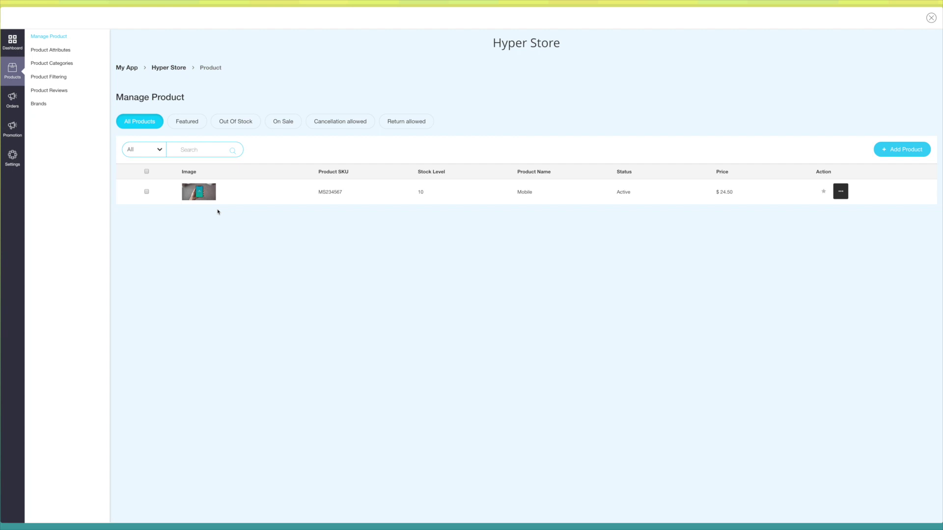
View the Featured, Out Of Stock, On Sale, Cancellation allowed and Return allowed product lists, ending back on all products
click(187, 124)
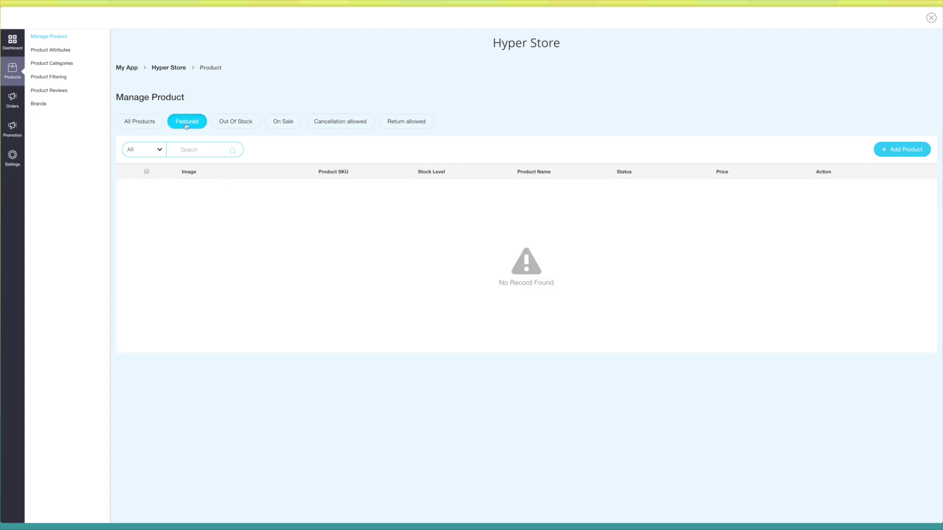
click(227, 124)
click(283, 121)
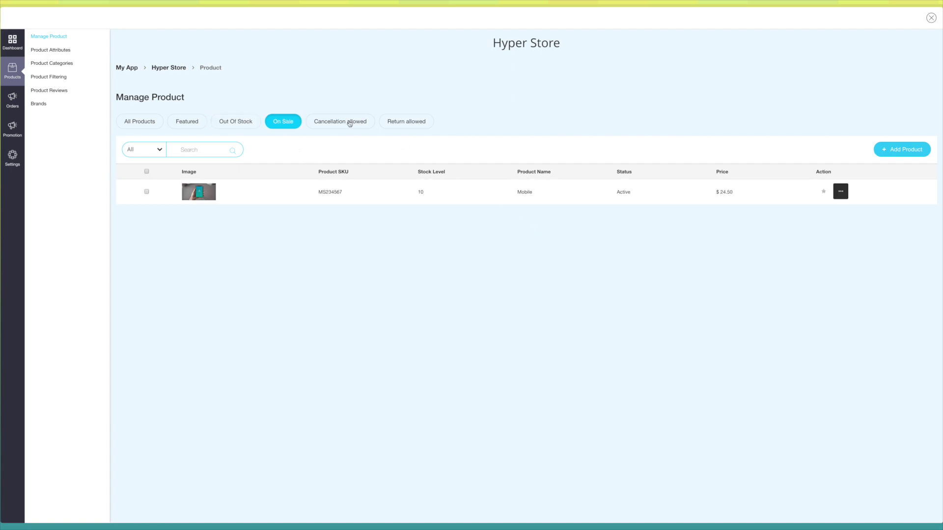
click(347, 122)
click(413, 126)
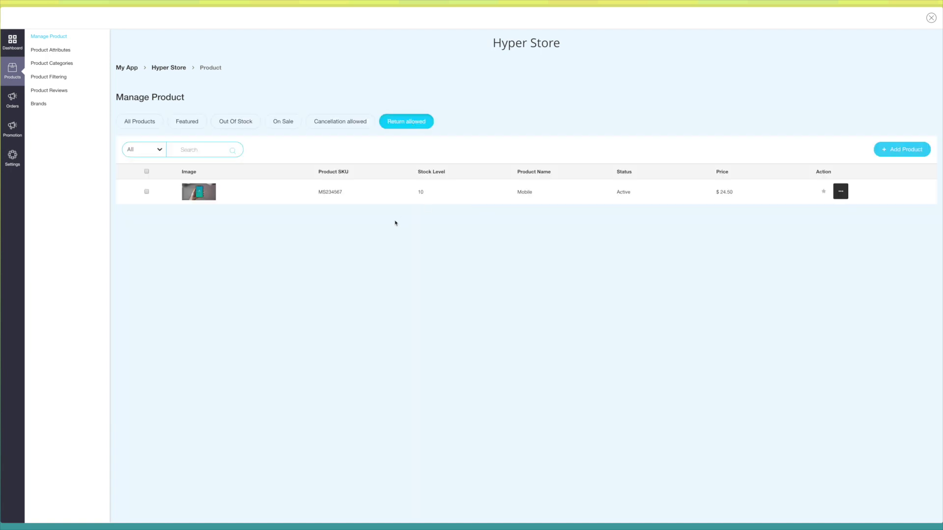
click(140, 121)
Open the Category product filter for editing, check its category selection, and save it with filtering enabled
click(55, 80)
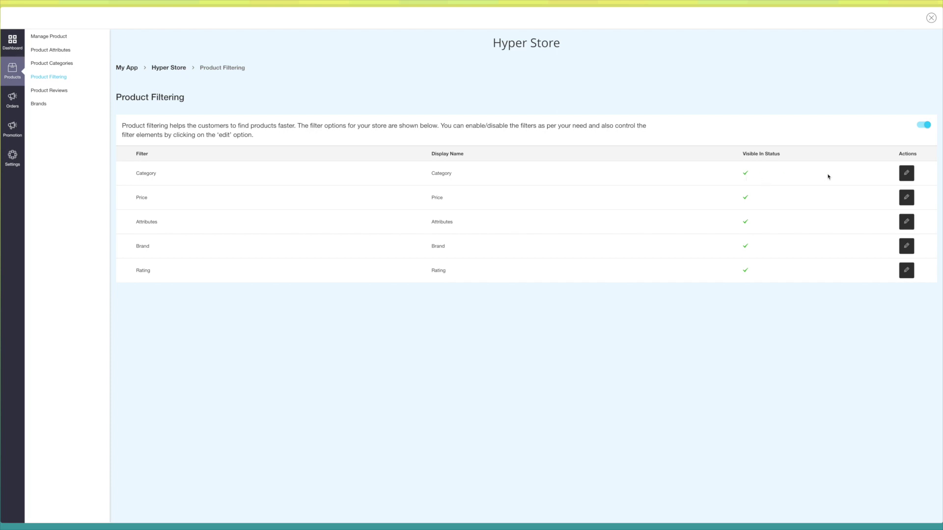
click(907, 174)
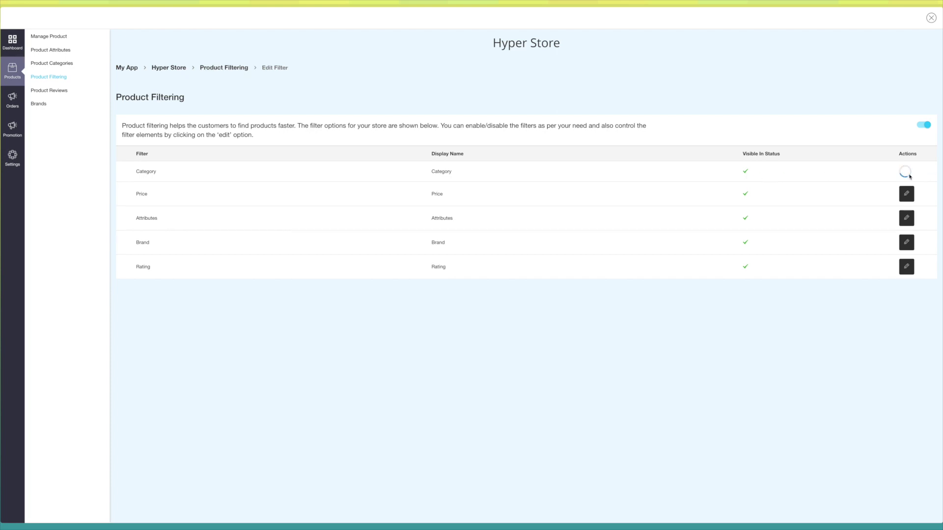
click(312, 150)
click(240, 211)
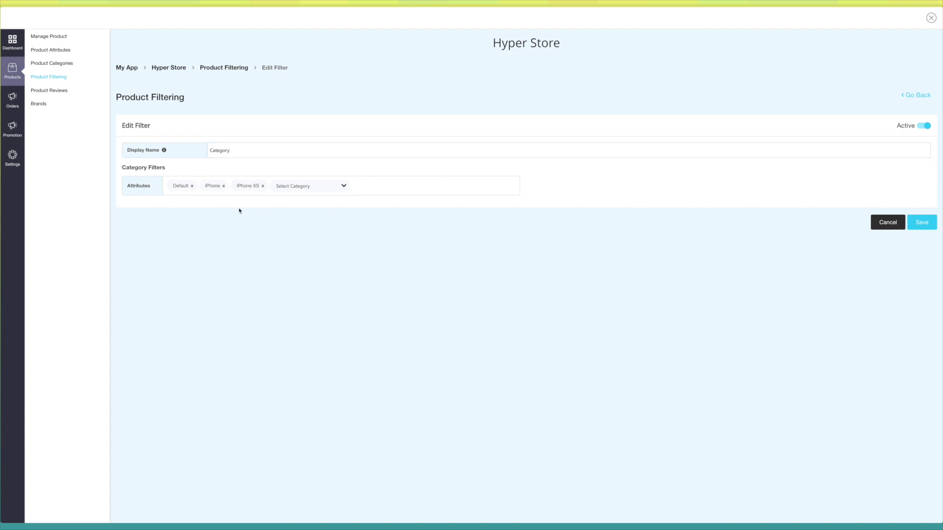
click(344, 186)
click(326, 186)
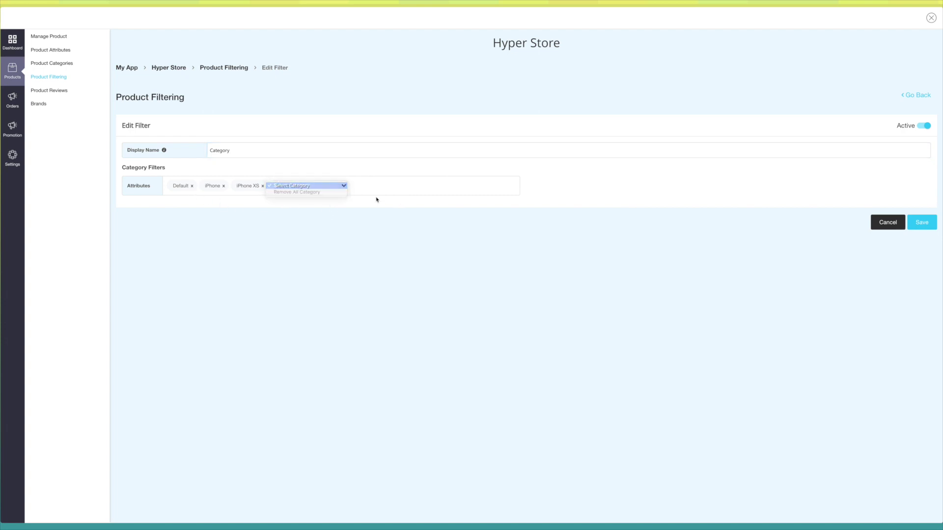
click(930, 217)
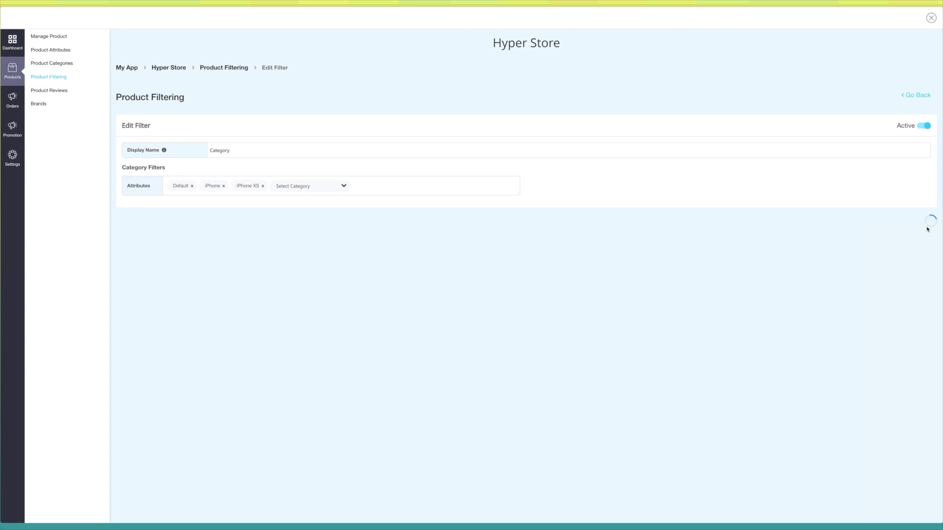
click(924, 125)
click(923, 124)
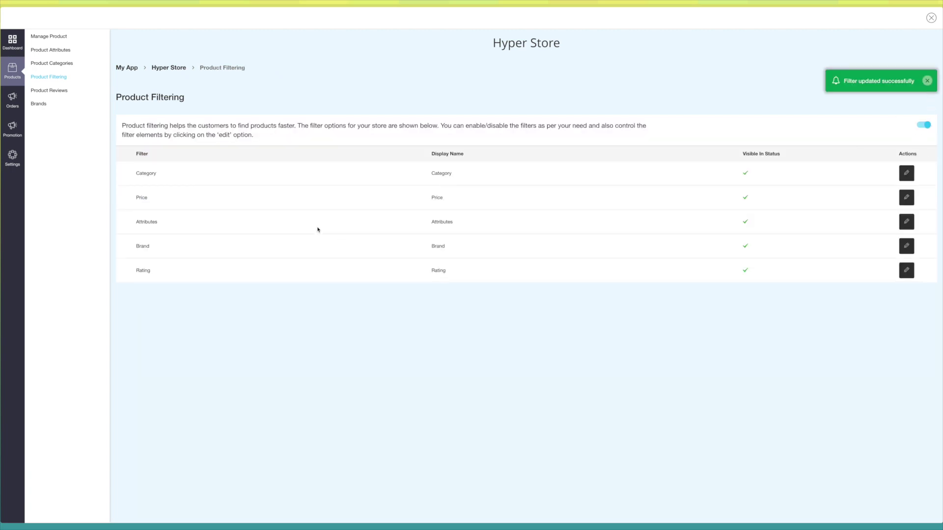
Check the product reviews and add a brand named Apple to the store
click(59, 91)
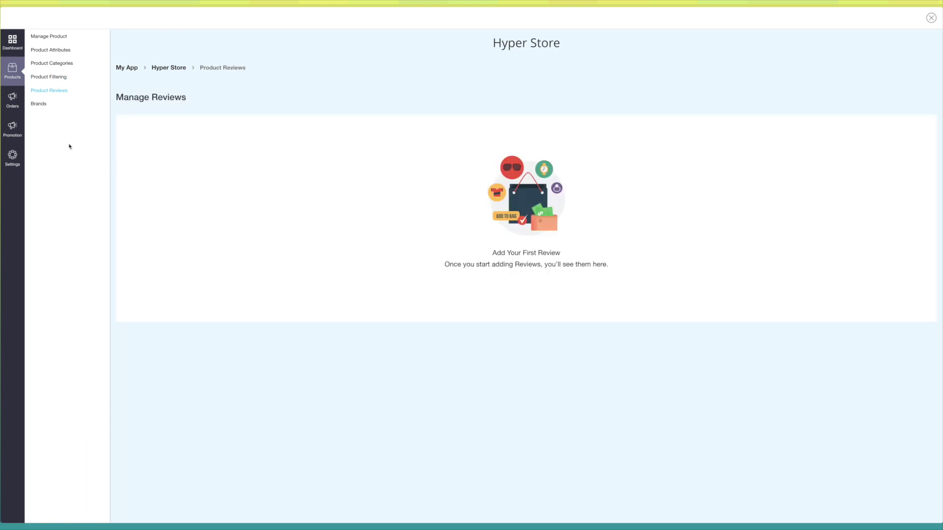
click(40, 104)
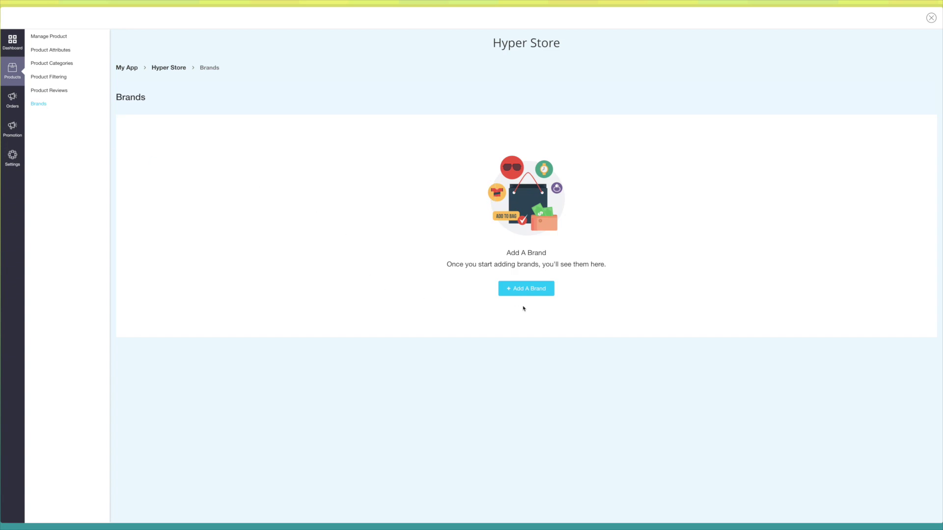
click(523, 295)
text(Apple)
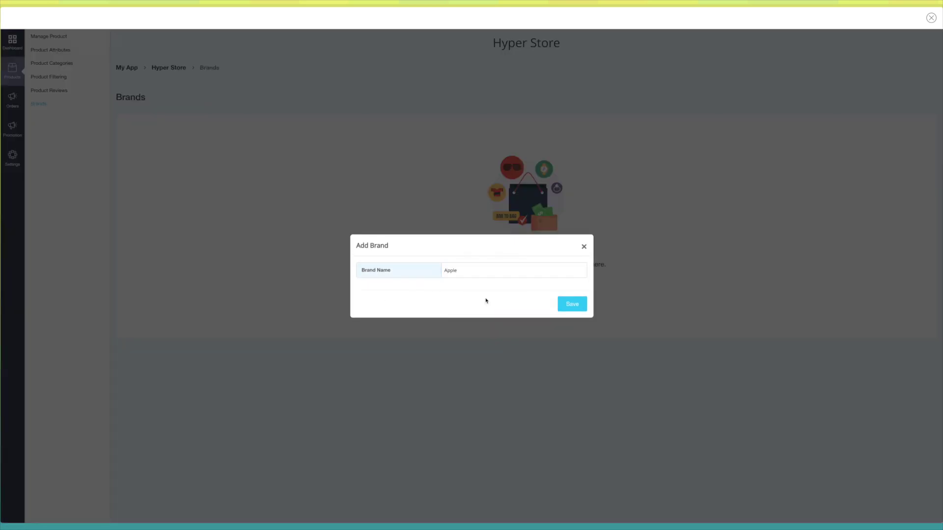
click(579, 302)
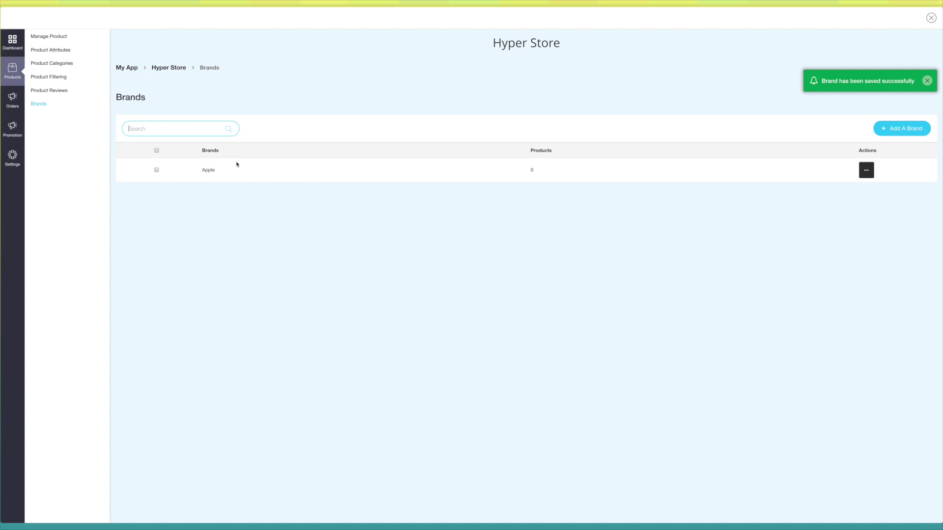
click(866, 170)
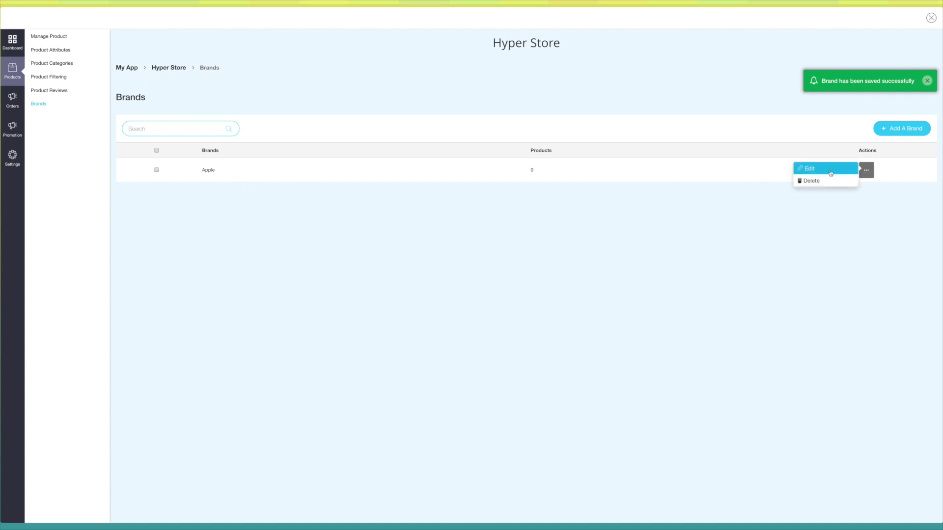